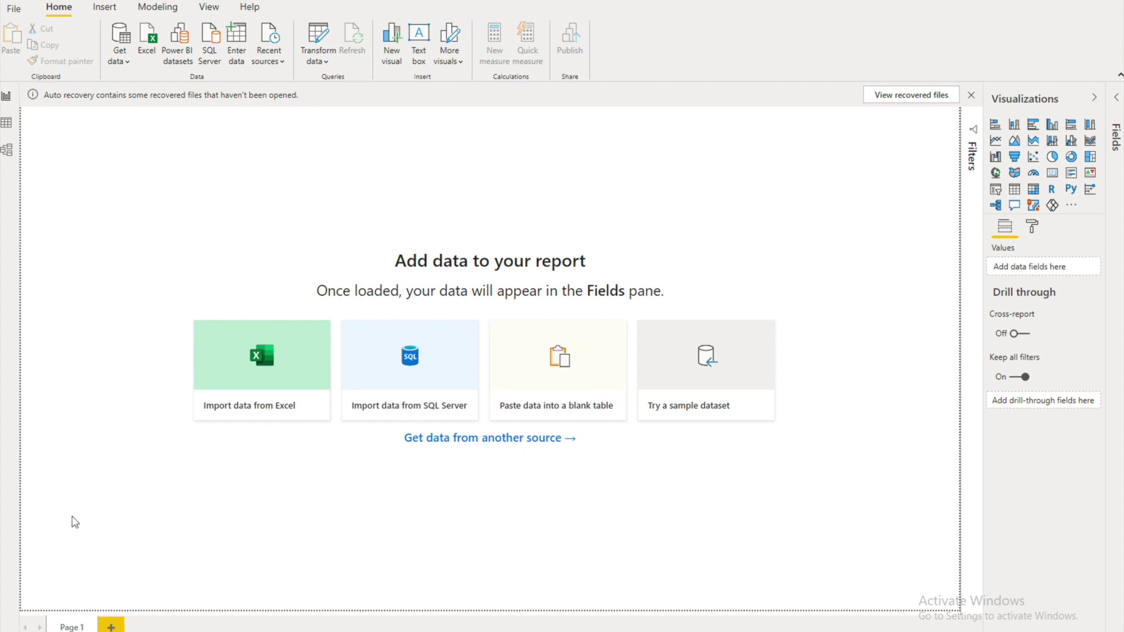
# Step: Browse the available data connectors across the File, Database, Power Platform, Azure and Other source categories
pyautogui.click(471, 438)
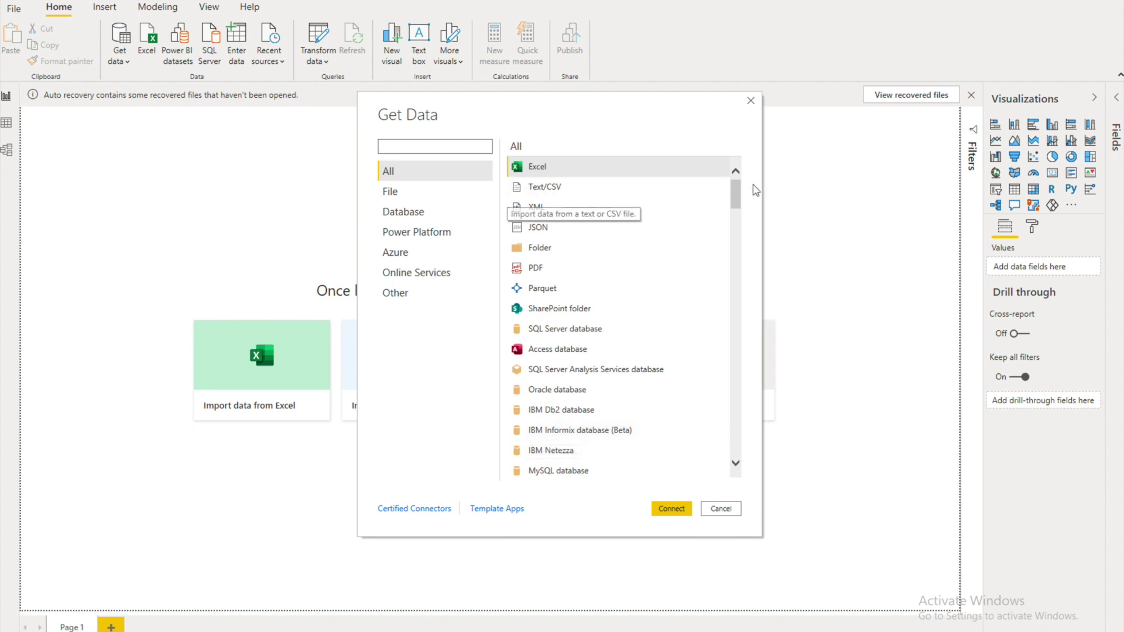
pyautogui.moveTo(733, 188); pyautogui.dragTo(731, 205)
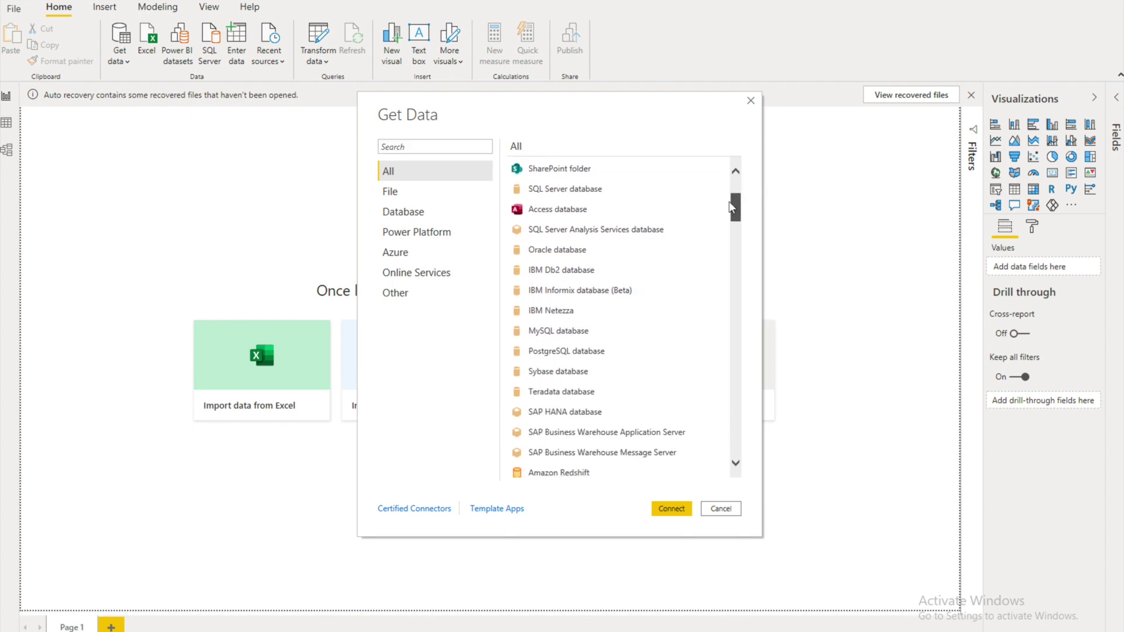
pyautogui.click(398, 192)
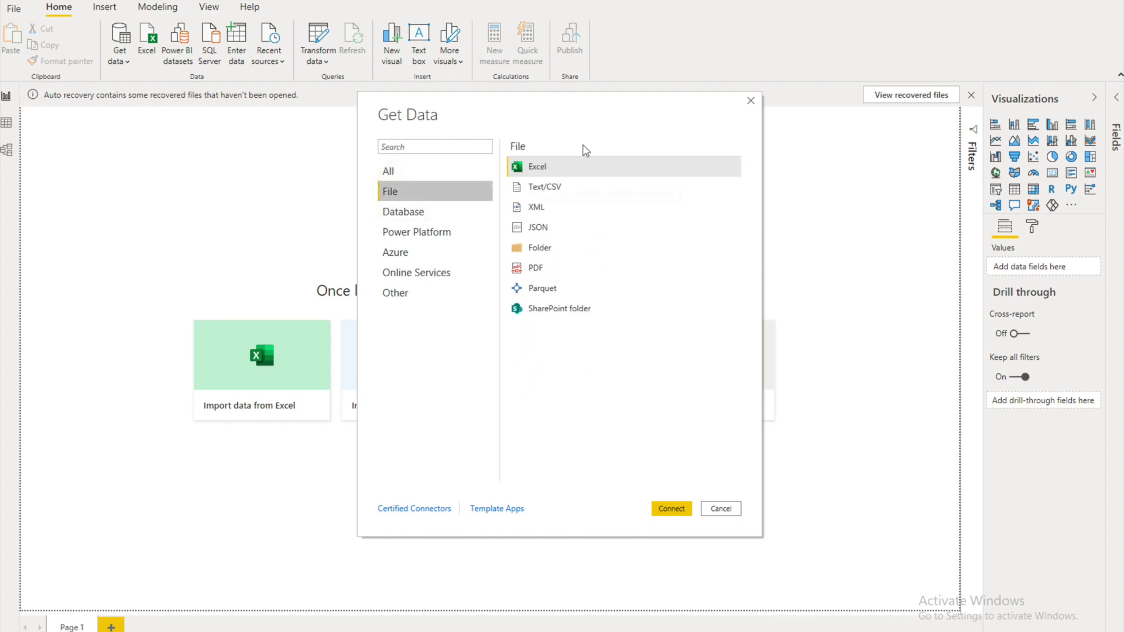
pyautogui.click(423, 213)
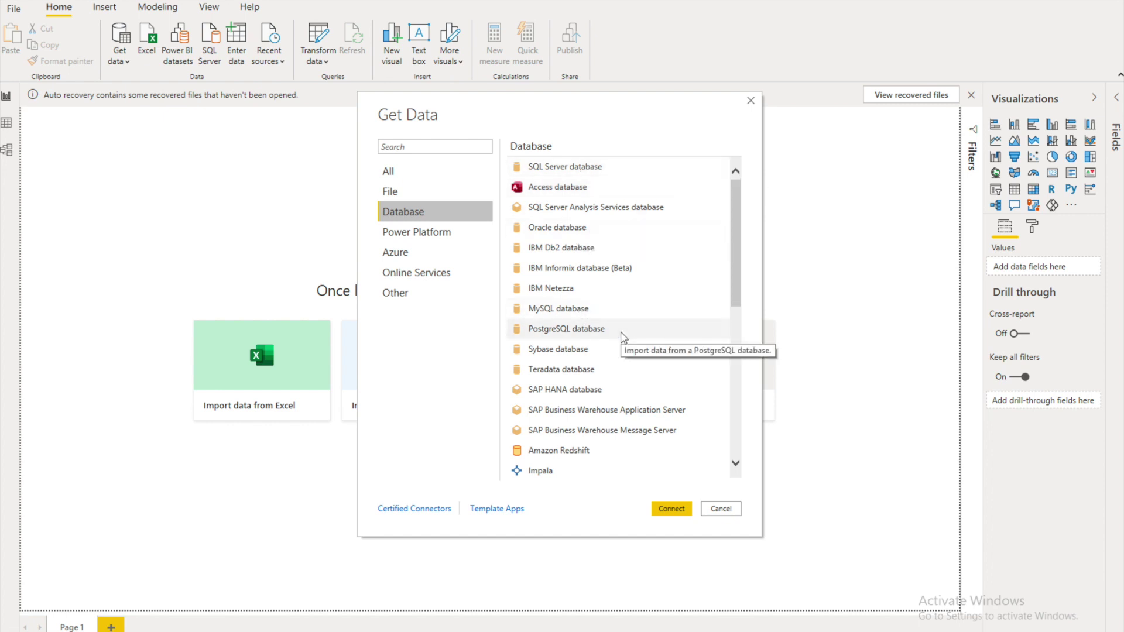
pyautogui.click(409, 231)
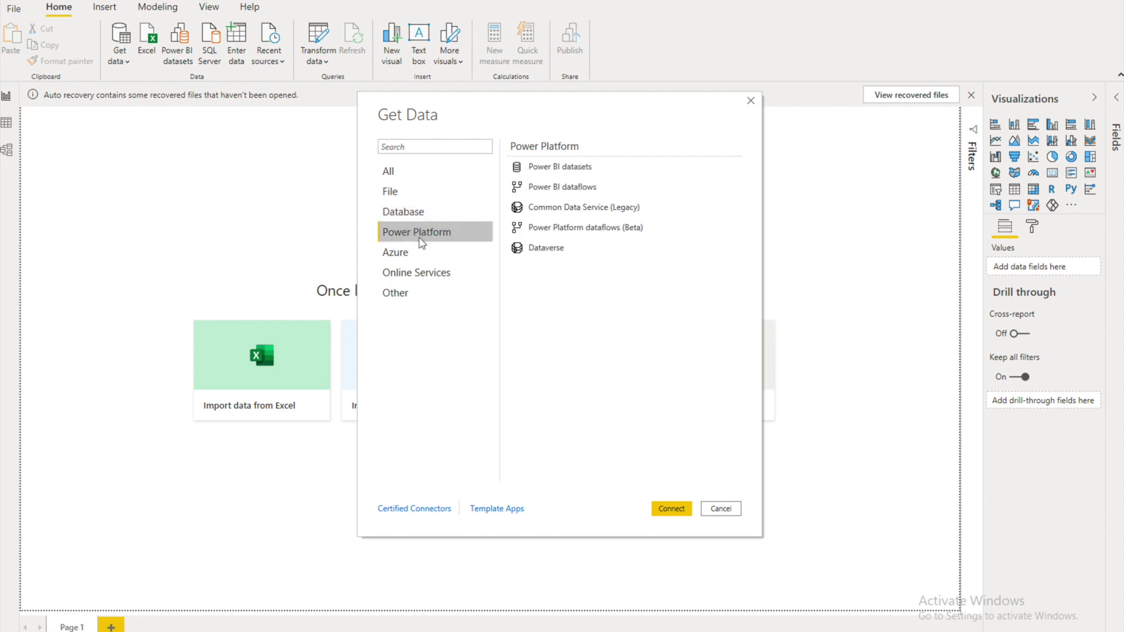
pyautogui.click(409, 252)
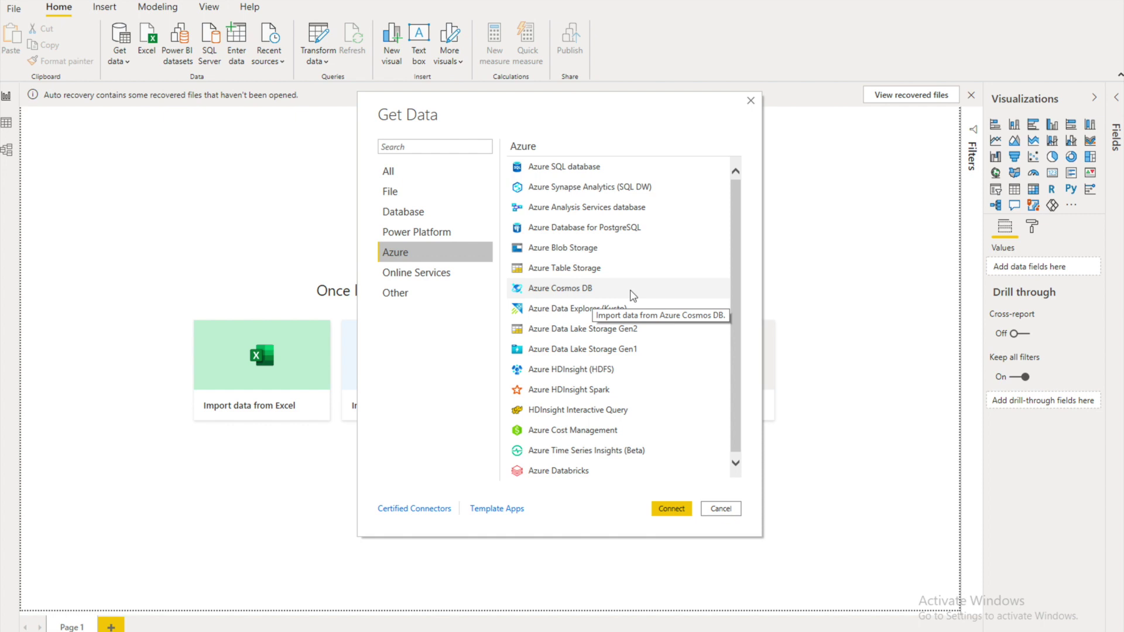
pyautogui.click(403, 296)
pyautogui.click(388, 172)
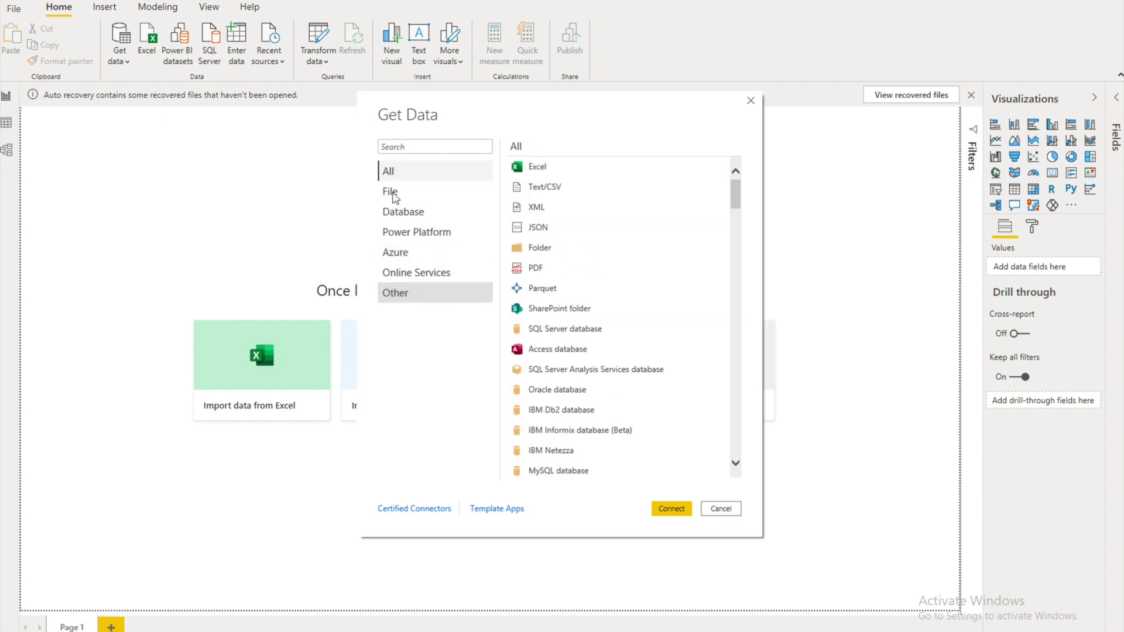
# Step: Import the financials table from the Excel workbook Financial Sample.xlsx, previewing Sheet1 before loading
pyautogui.click(391, 193)
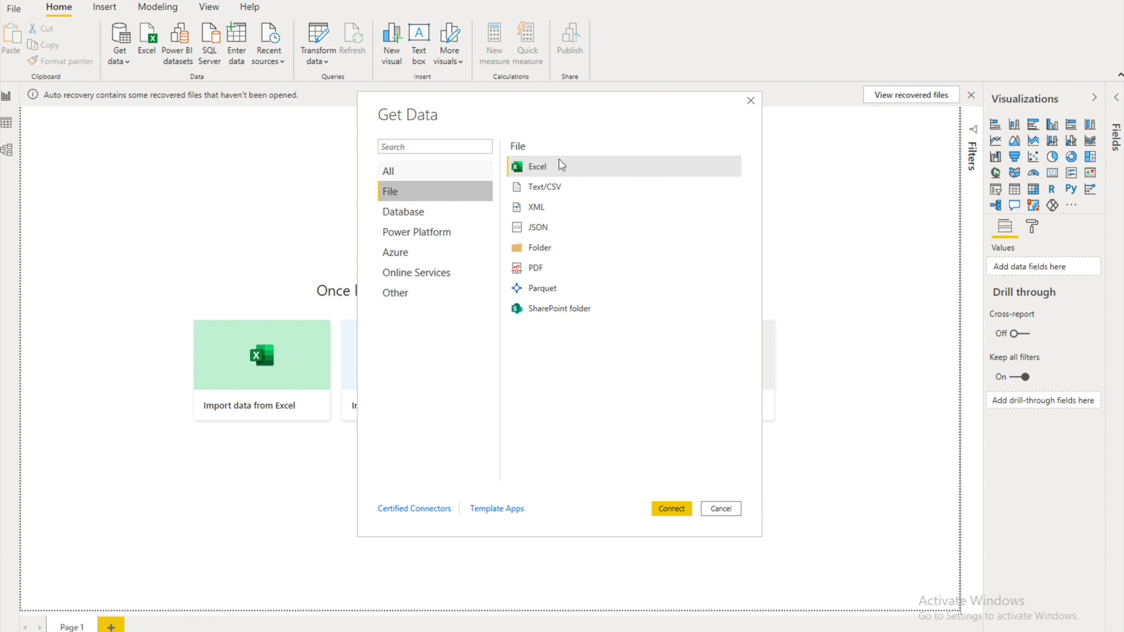
pyautogui.click(671, 509)
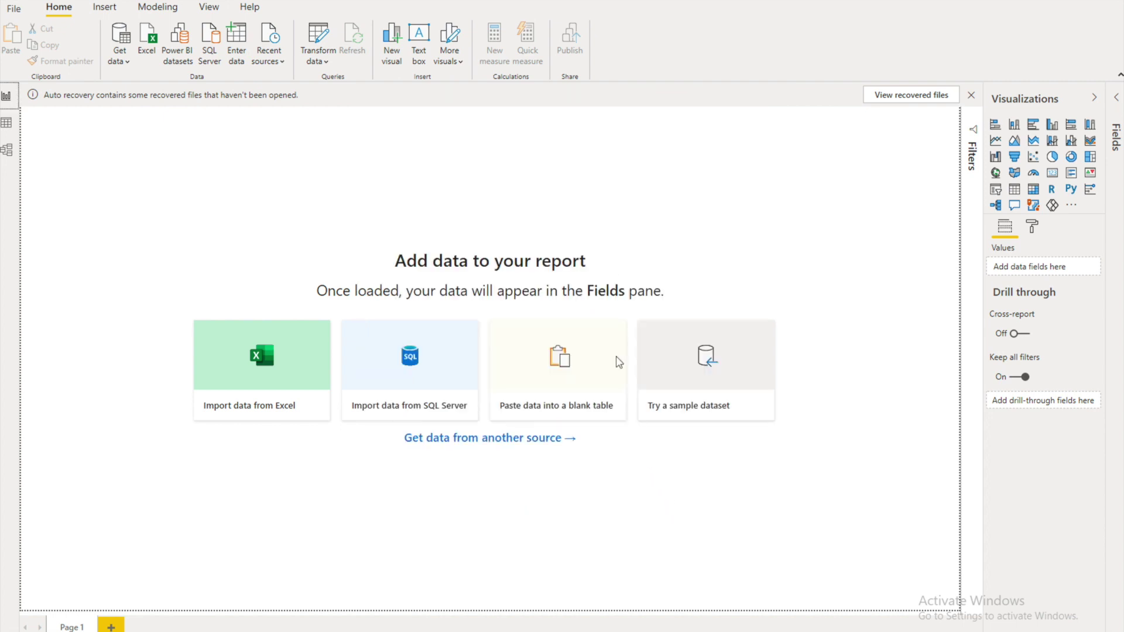
pyautogui.click(320, 281)
pyautogui.click(303, 191)
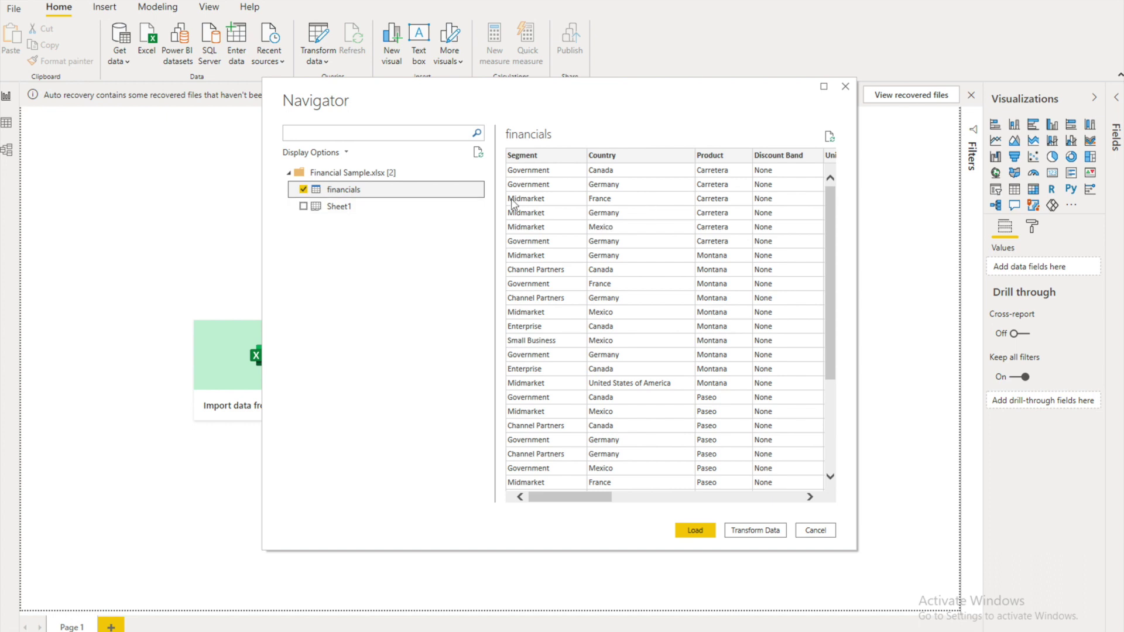
pyautogui.click(314, 209)
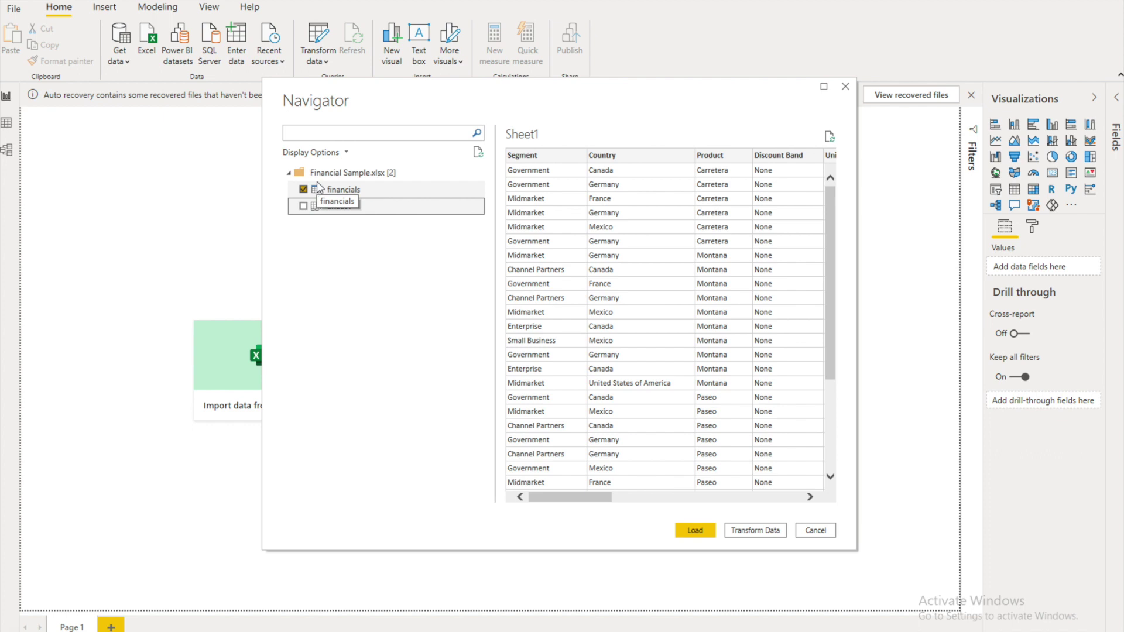
pyautogui.click(319, 188)
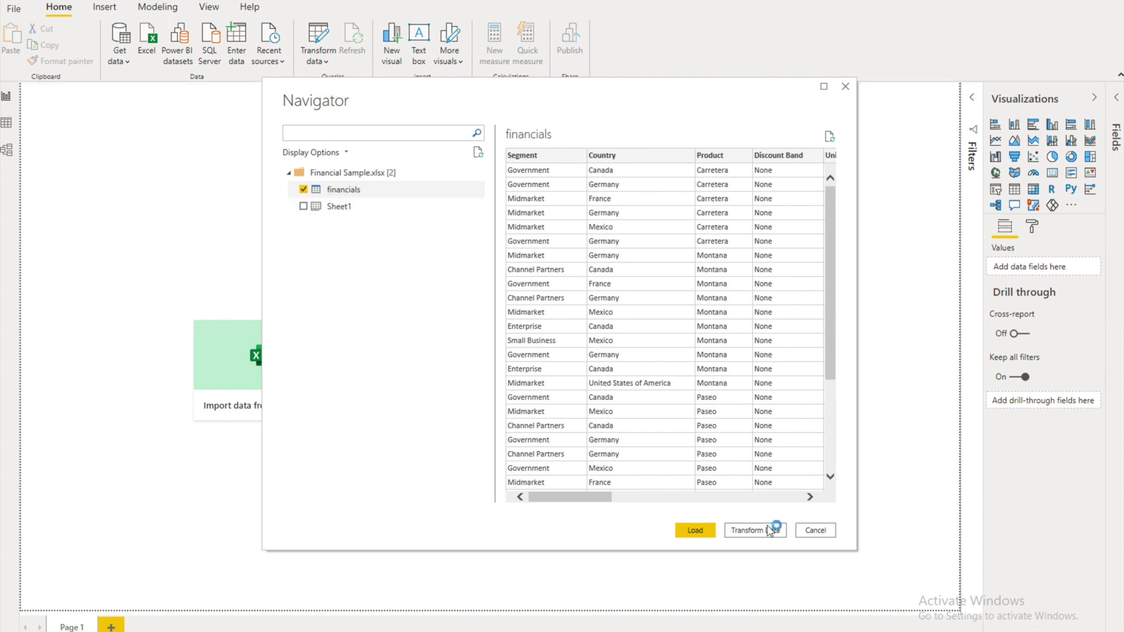
pyautogui.click(684, 532)
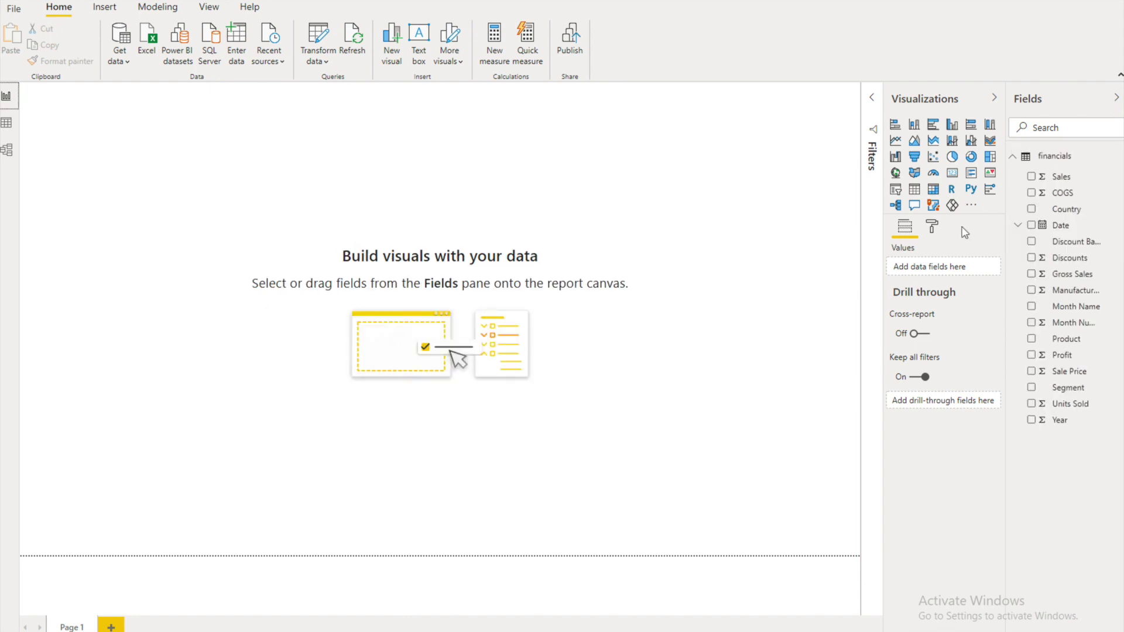
# Step: Inspect the loaded financials table in the data and model views and in the Power Query Editor
pyautogui.click(6, 123)
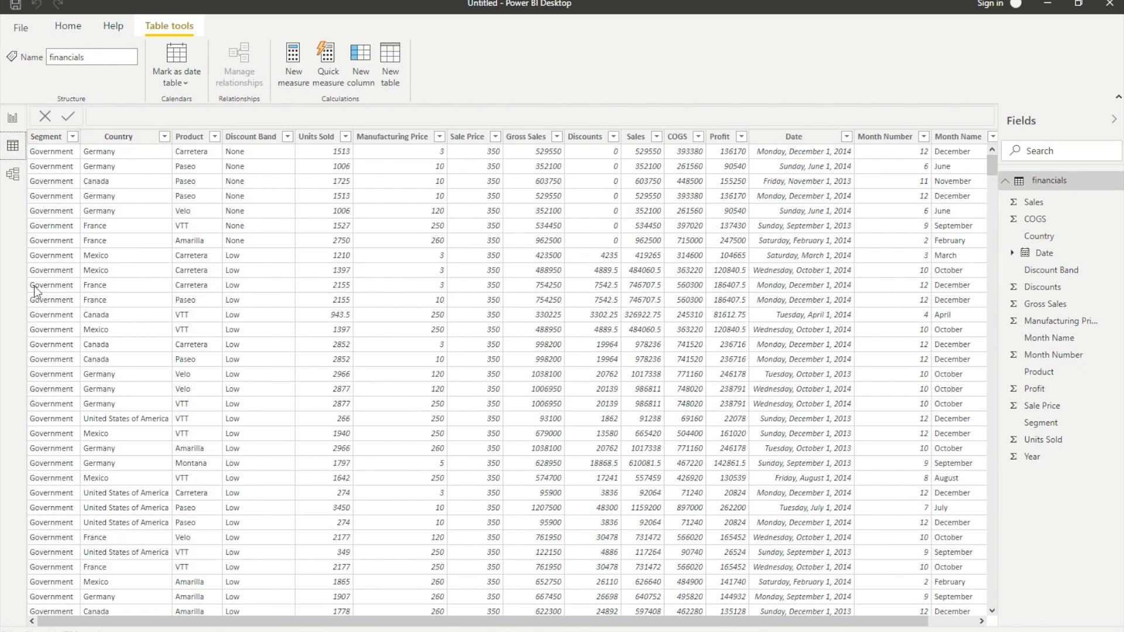
pyautogui.click(17, 184)
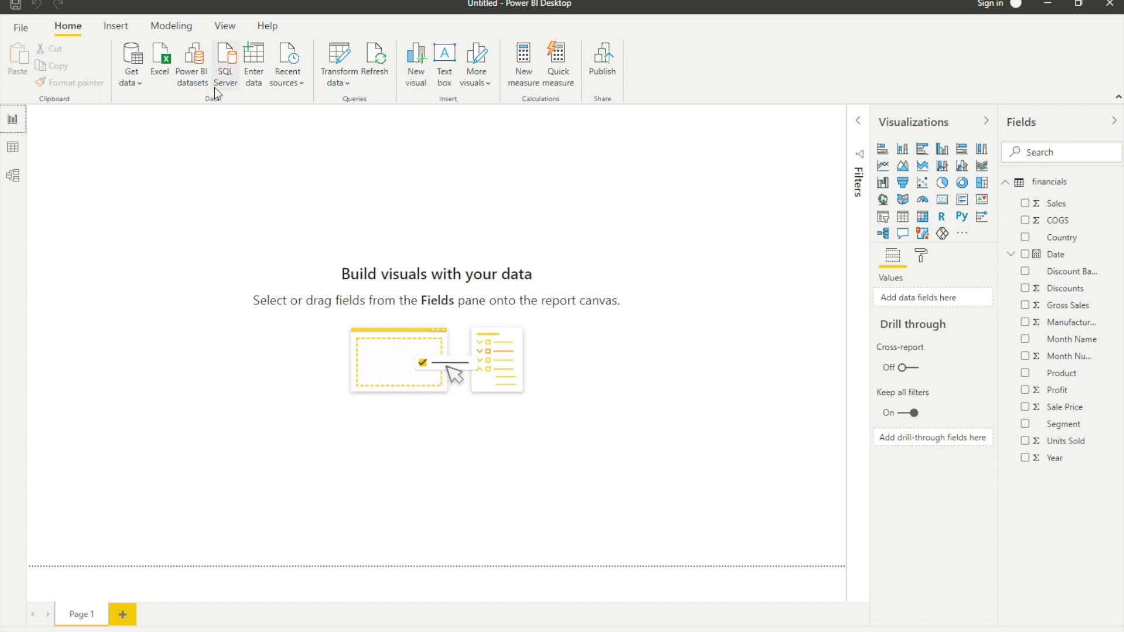
pyautogui.click(337, 64)
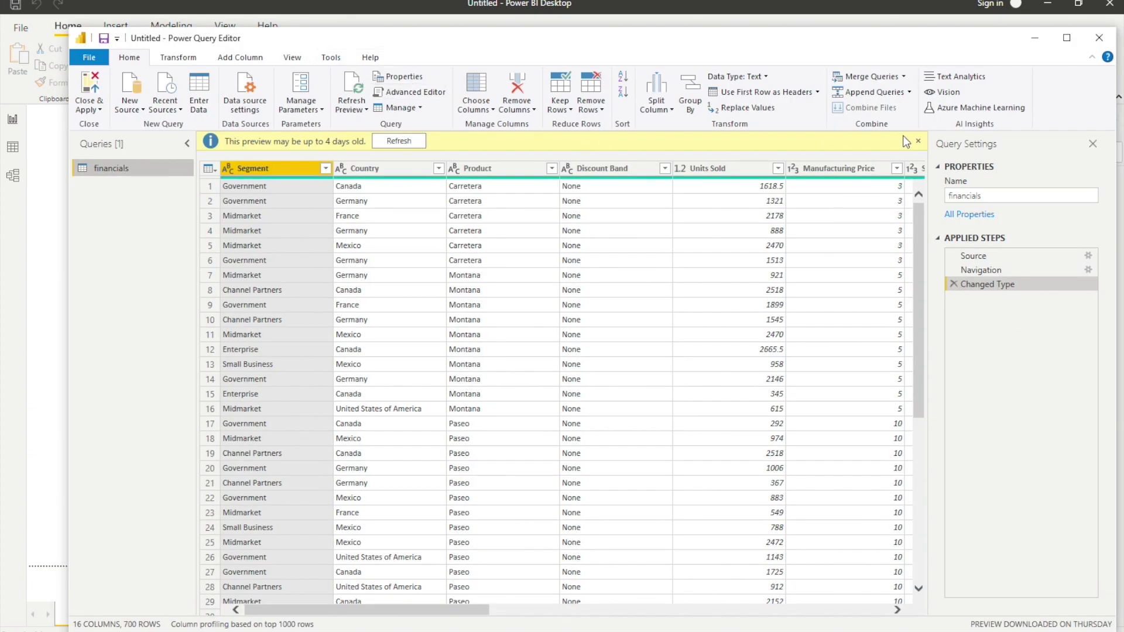
pyautogui.click(918, 141)
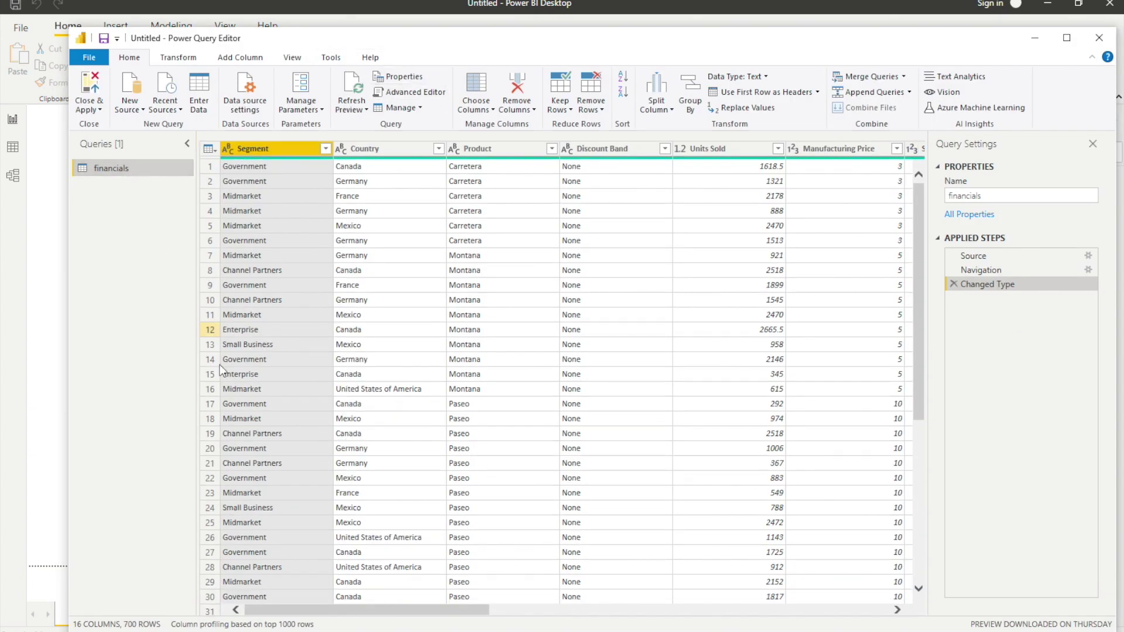
pyautogui.scroll(-20, 435, 451)
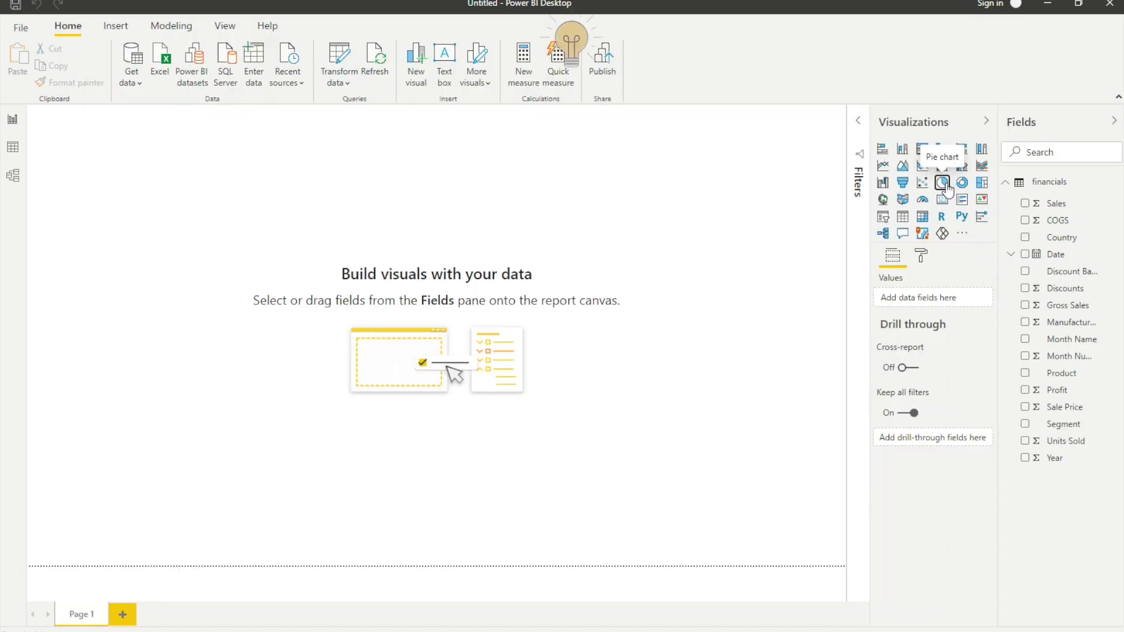
# Step: Add a pie chart to the page with Country as legend, Product as details and Units Sold as values
pyautogui.click(944, 185)
pyautogui.moveTo(158, 183); pyautogui.dragTo(487, 244)
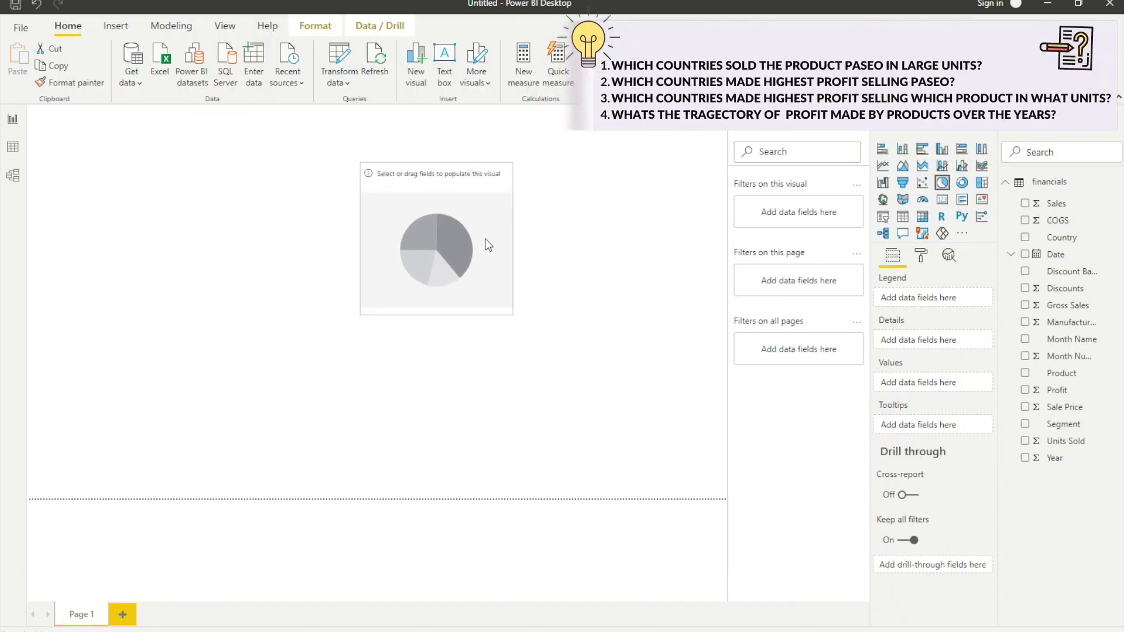
pyautogui.click(1026, 238)
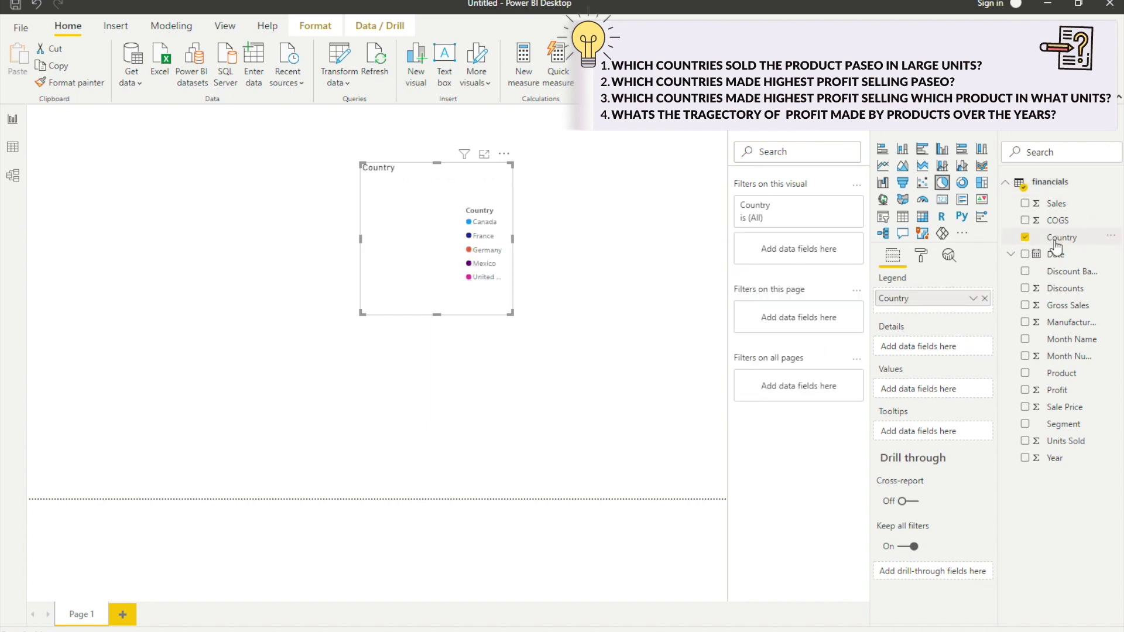
pyautogui.click(1027, 377)
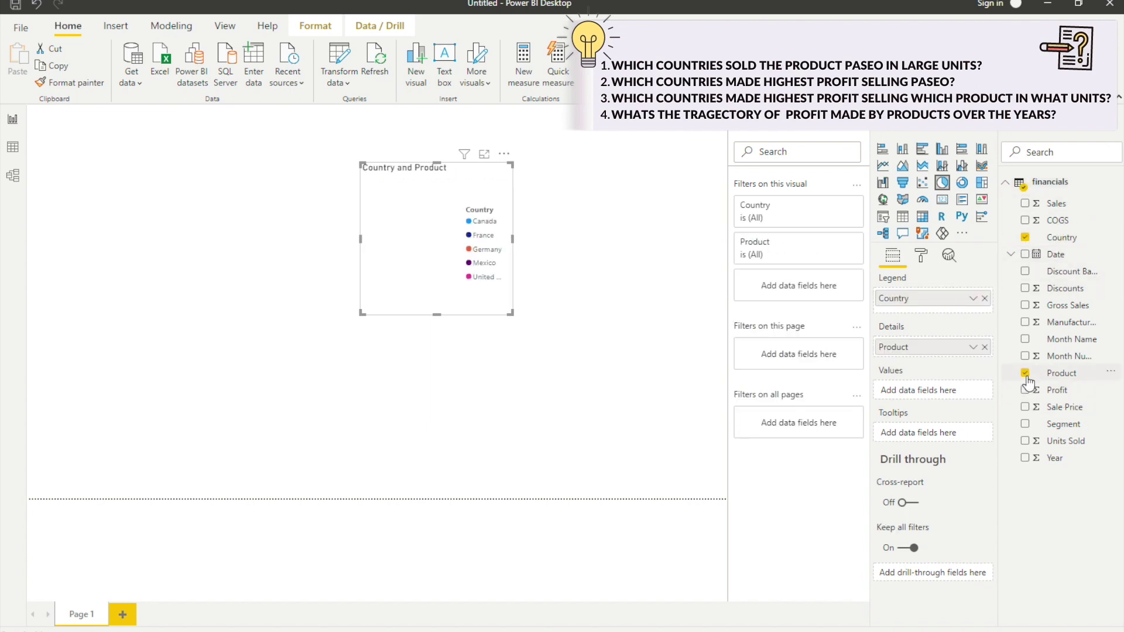
pyautogui.click(1026, 442)
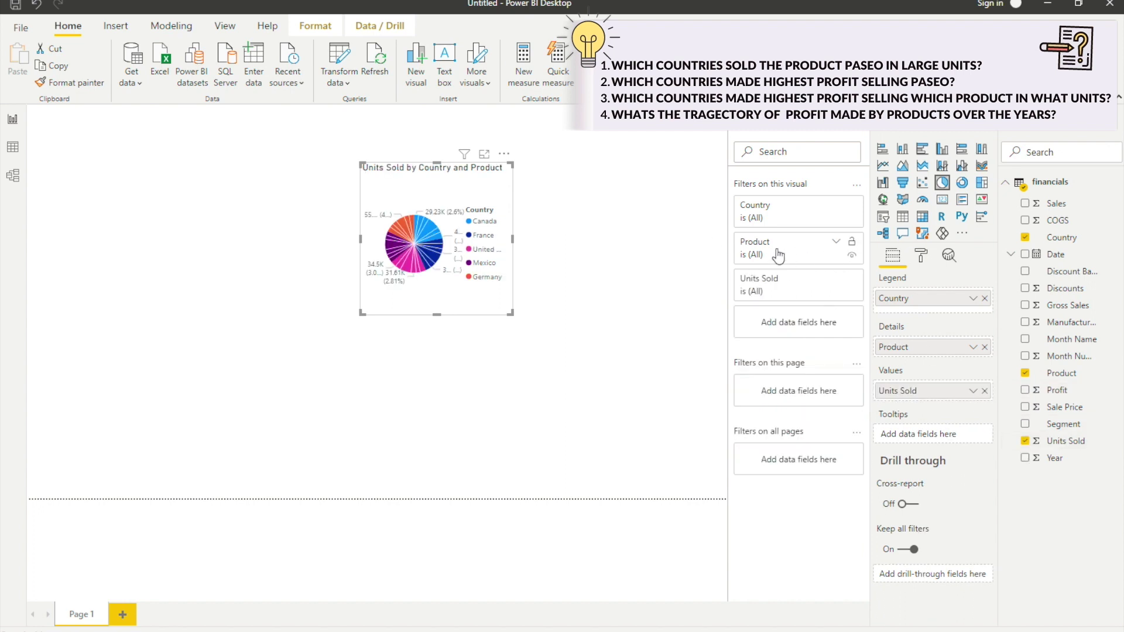
# Step: Filter the pie chart to the product Paseo and enlarge it in the lower-right area of the report page
pyautogui.click(837, 243)
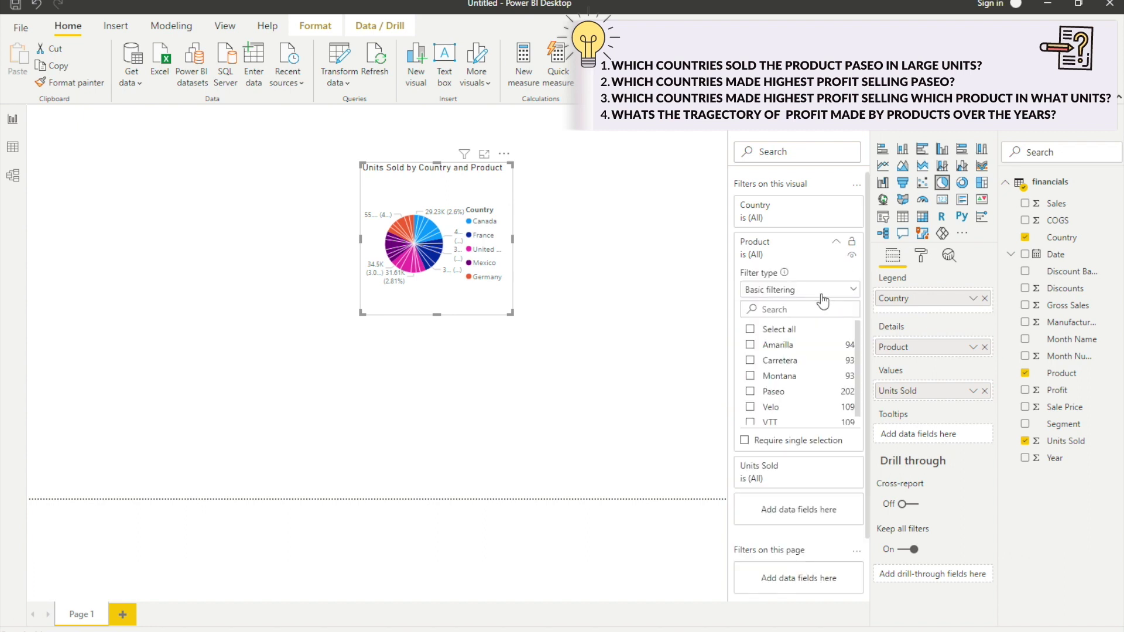
pyautogui.click(751, 333)
pyautogui.click(750, 391)
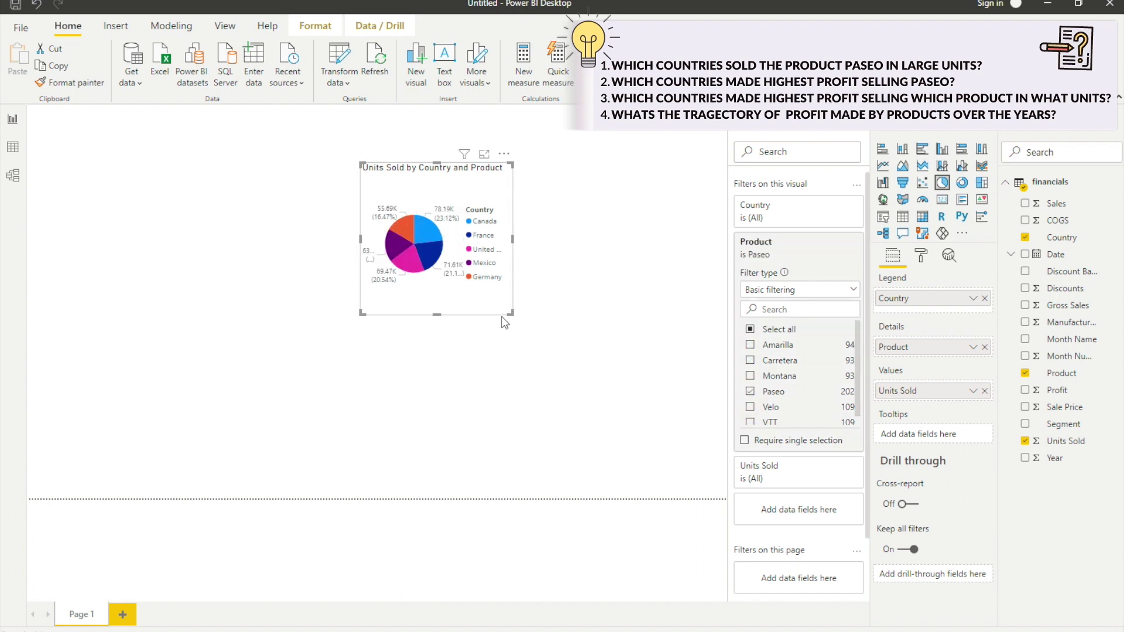
pyautogui.moveTo(510, 316); pyautogui.dragTo(588, 363)
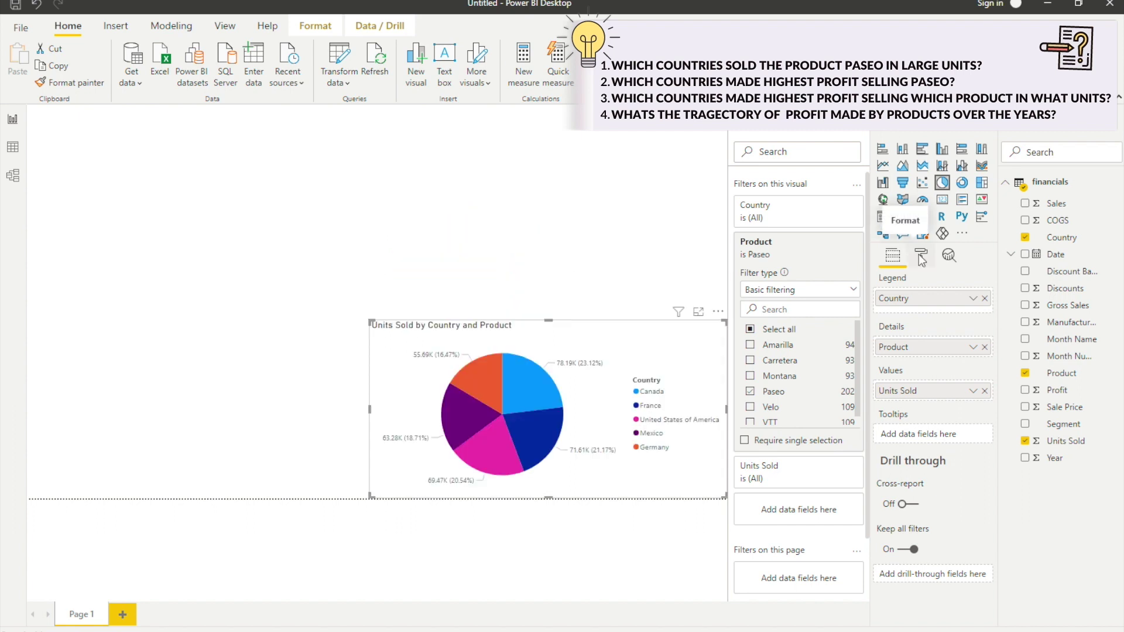
# Step: Set the pie chart's title text to "Country selling Paseo in large units"
pyautogui.click(921, 258)
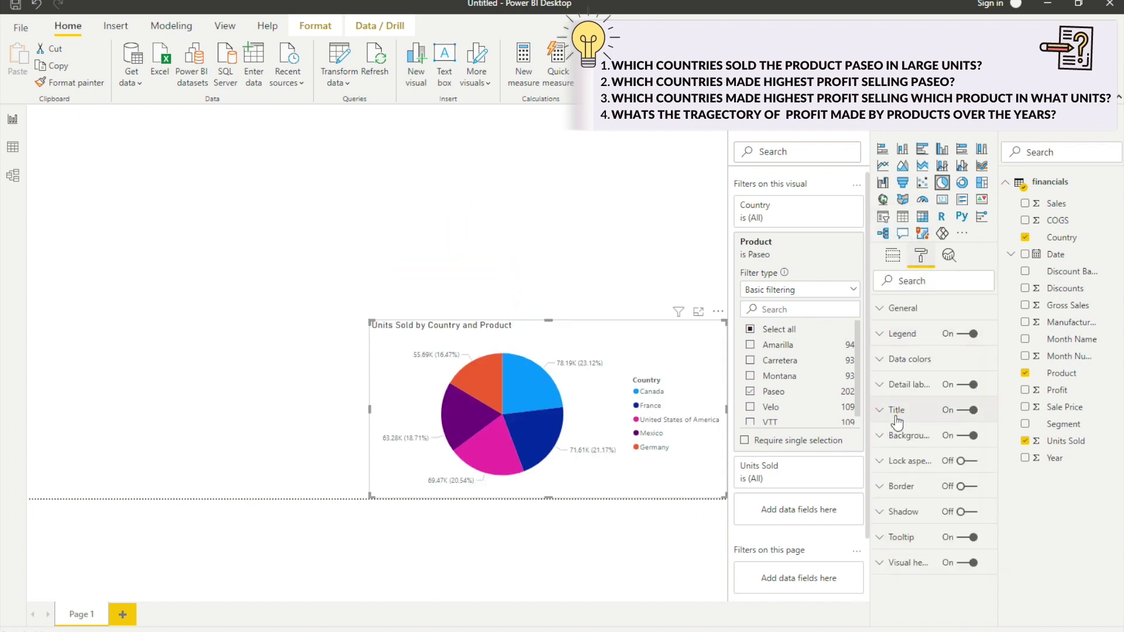
pyautogui.click(883, 414)
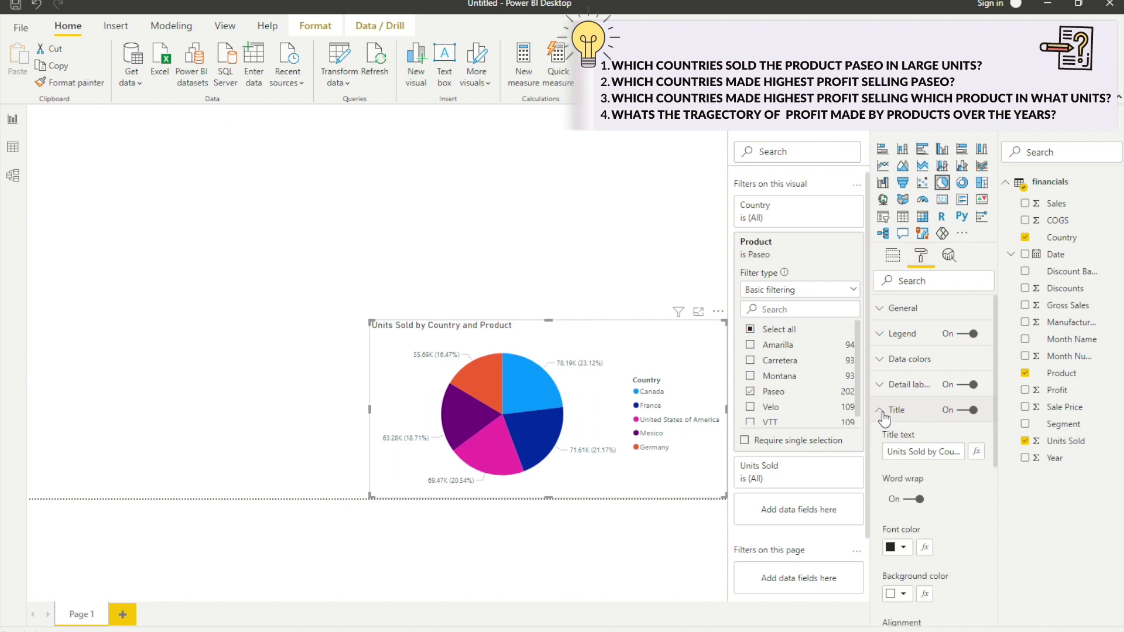
pyautogui.tripleClick(919, 451)
pyautogui.write('Country')
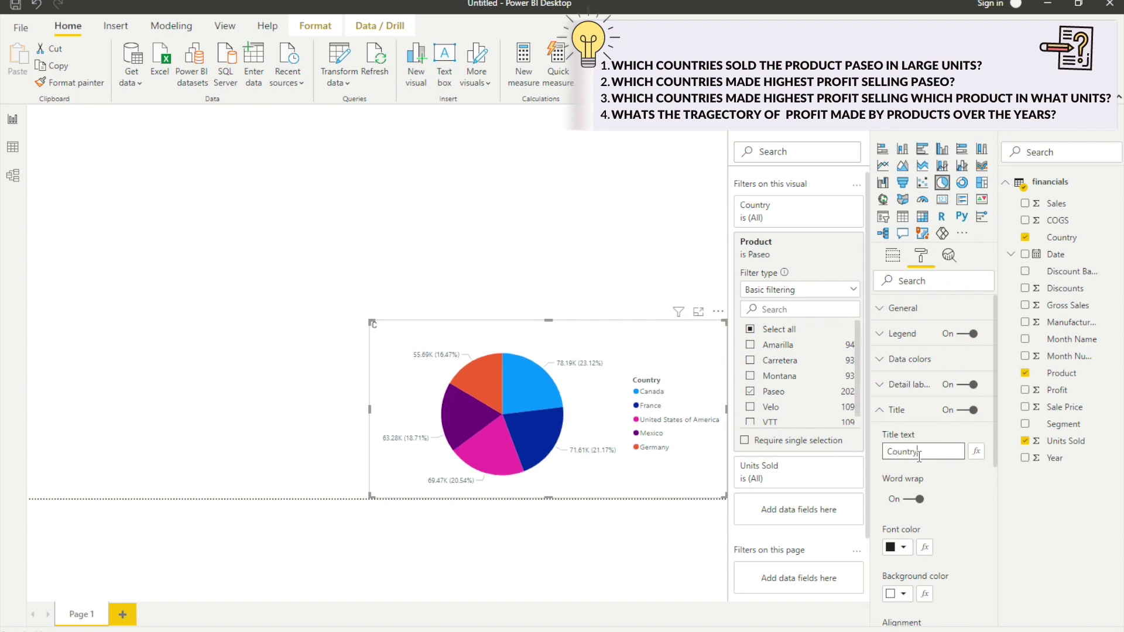
pyautogui.write(' selling Paseo')
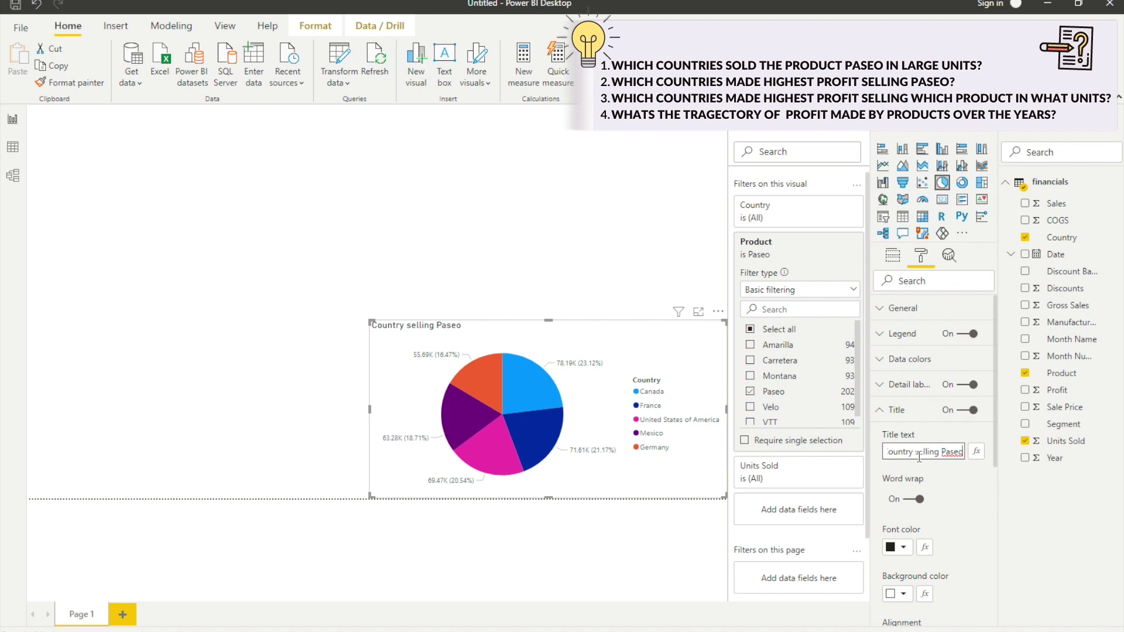
pyautogui.write(' in large units')
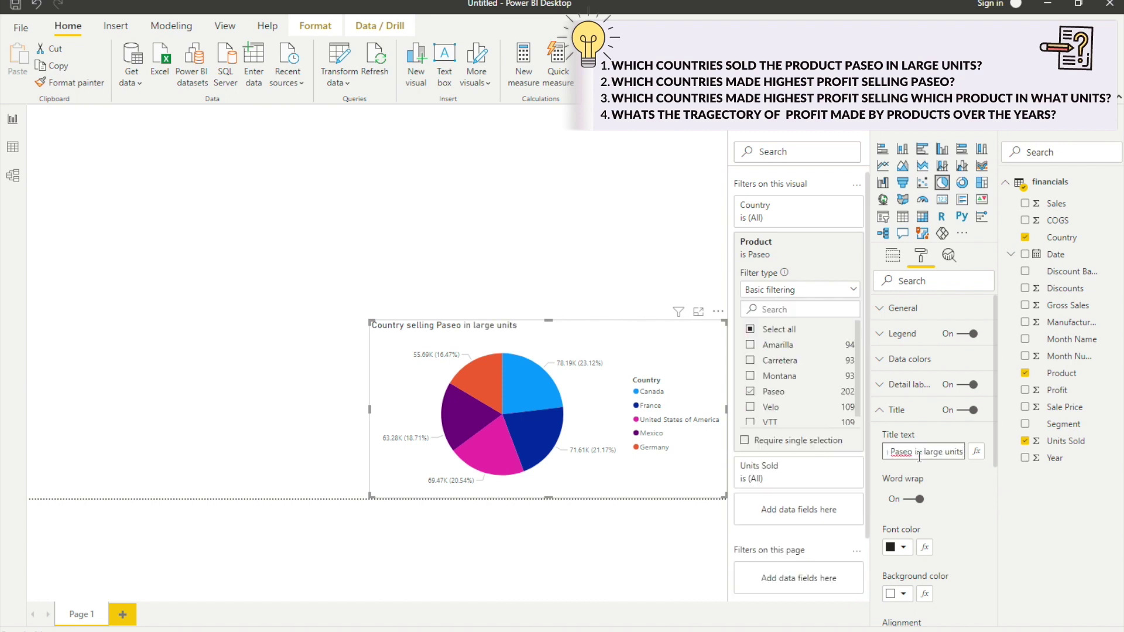
pyautogui.click(991, 485)
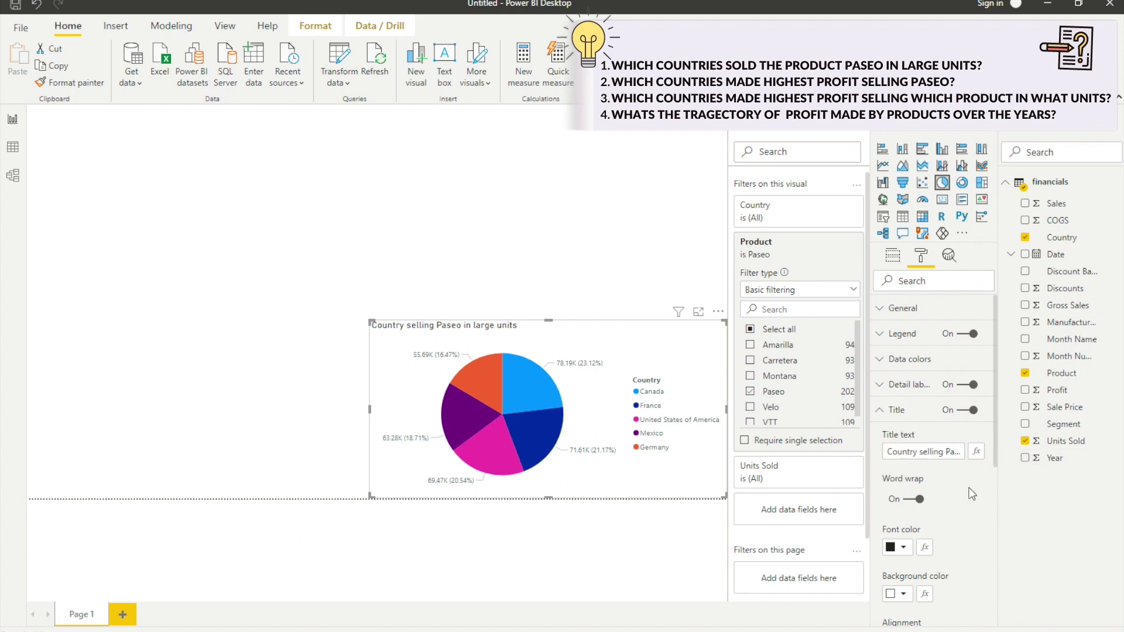
# Step: Add a stacked bar chart to the page with Country as axis, Product as legend and Profit as values
pyautogui.click(674, 246)
pyautogui.click(883, 149)
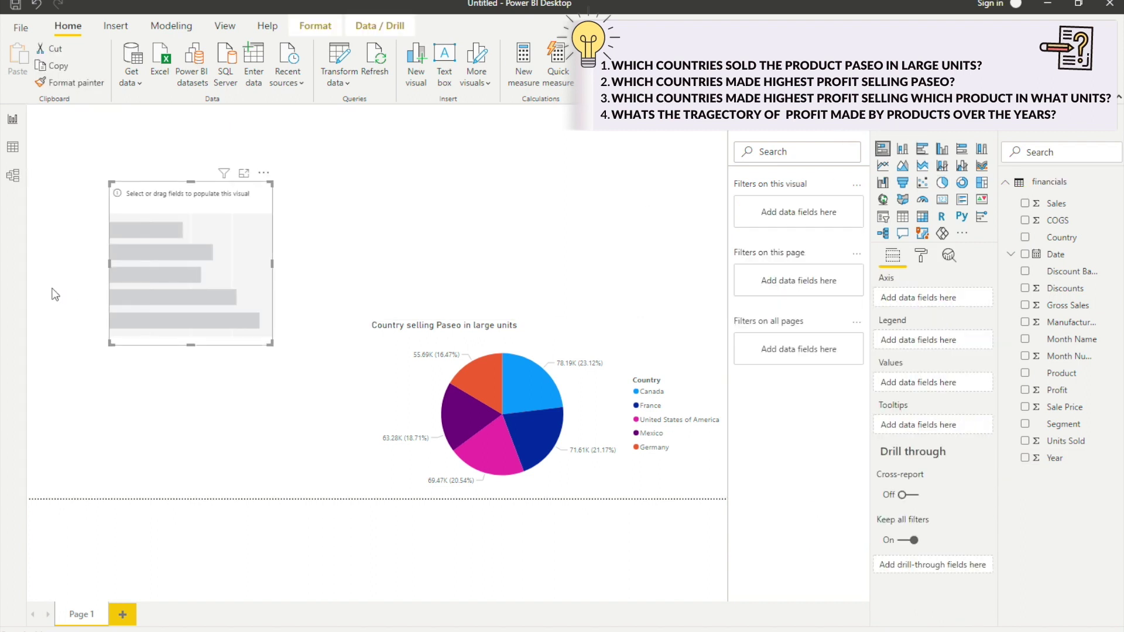
pyautogui.moveTo(181, 228); pyautogui.dragTo(136, 239)
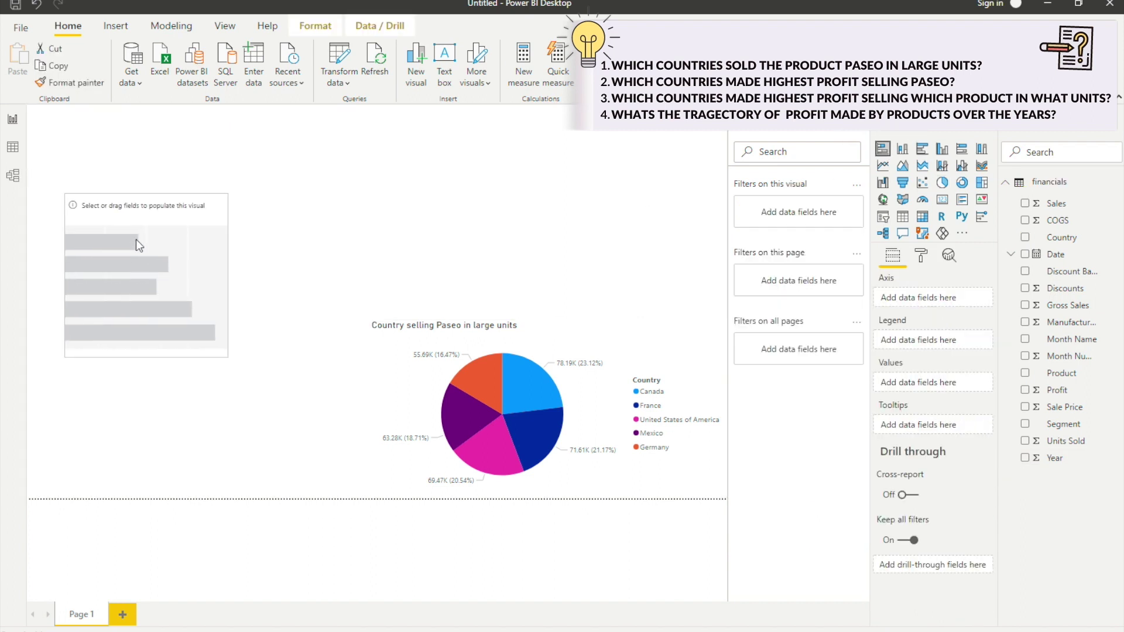
pyautogui.moveTo(136, 240); pyautogui.dragTo(135, 240)
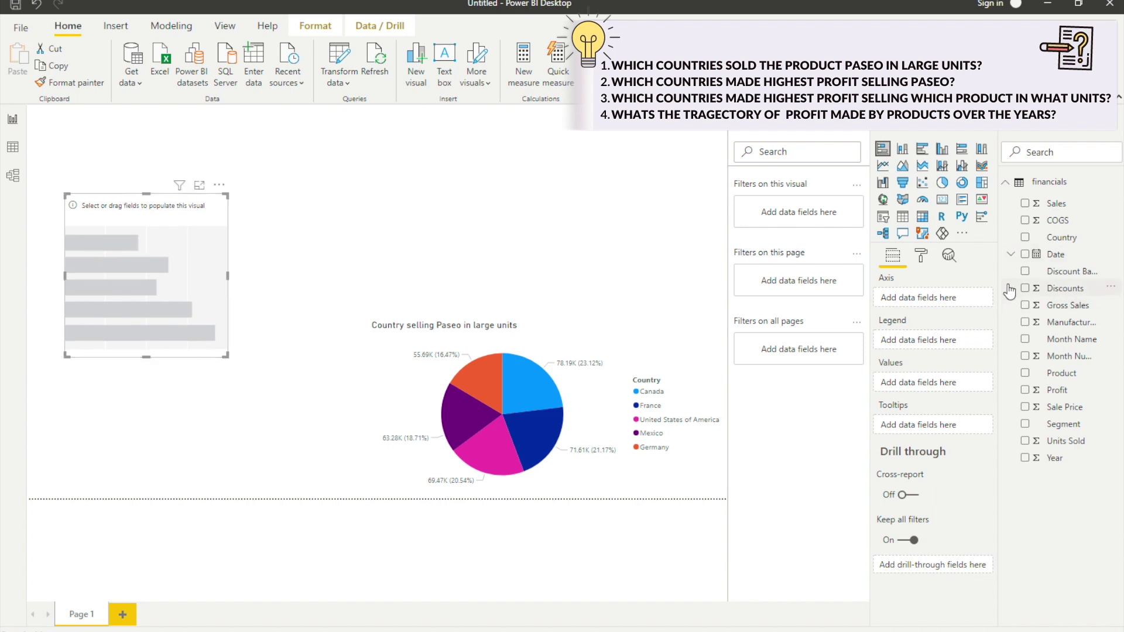
pyautogui.click(1026, 239)
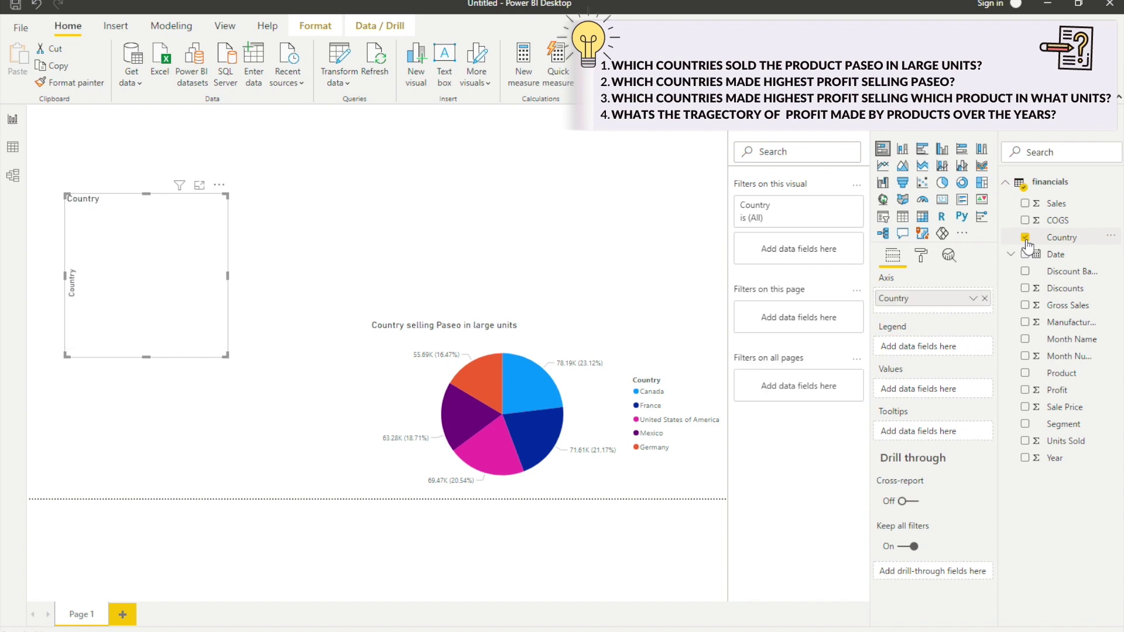
pyautogui.click(1025, 375)
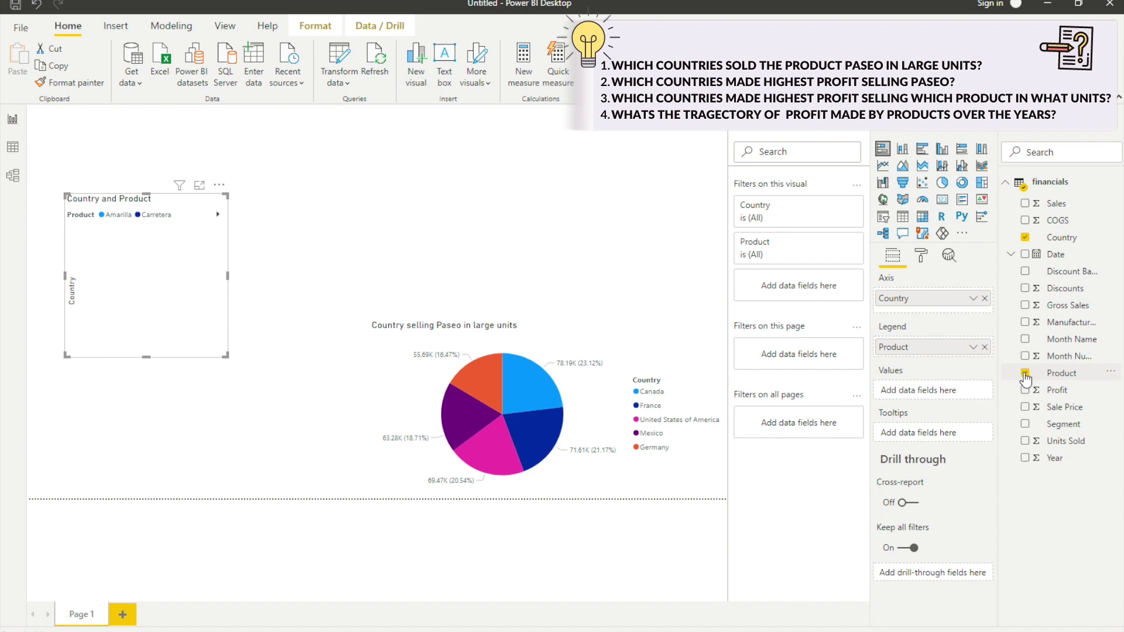
pyautogui.click(1026, 390)
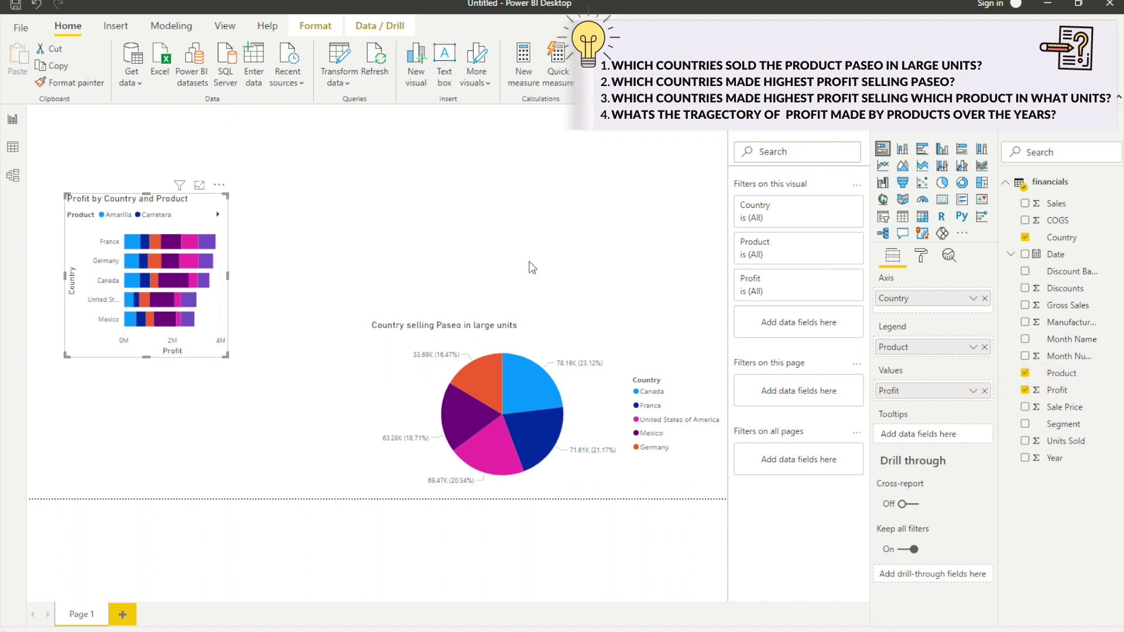
# Step: Enlarge the profit bar chart in the page's lower-left area beside the pie chart and filter it to the product Paseo
pyautogui.moveTo(227, 355); pyautogui.dragTo(391, 355)
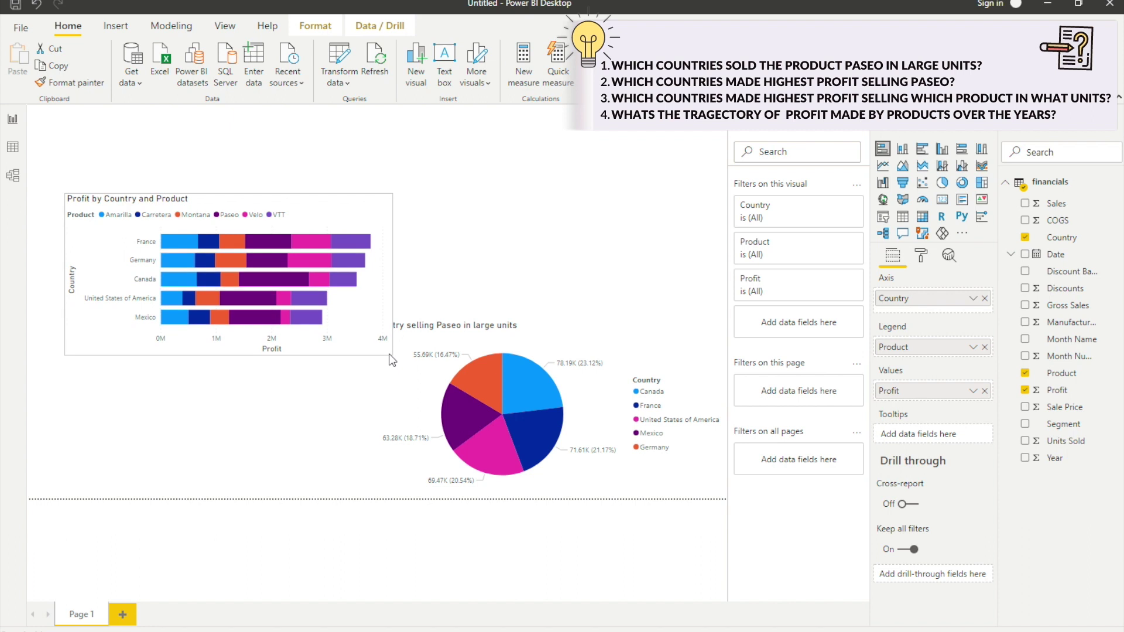
pyautogui.moveTo(299, 199); pyautogui.dragTo(262, 302)
pyautogui.moveTo(354, 456); pyautogui.dragTo(350, 496)
pyautogui.click(761, 246)
pyautogui.click(751, 392)
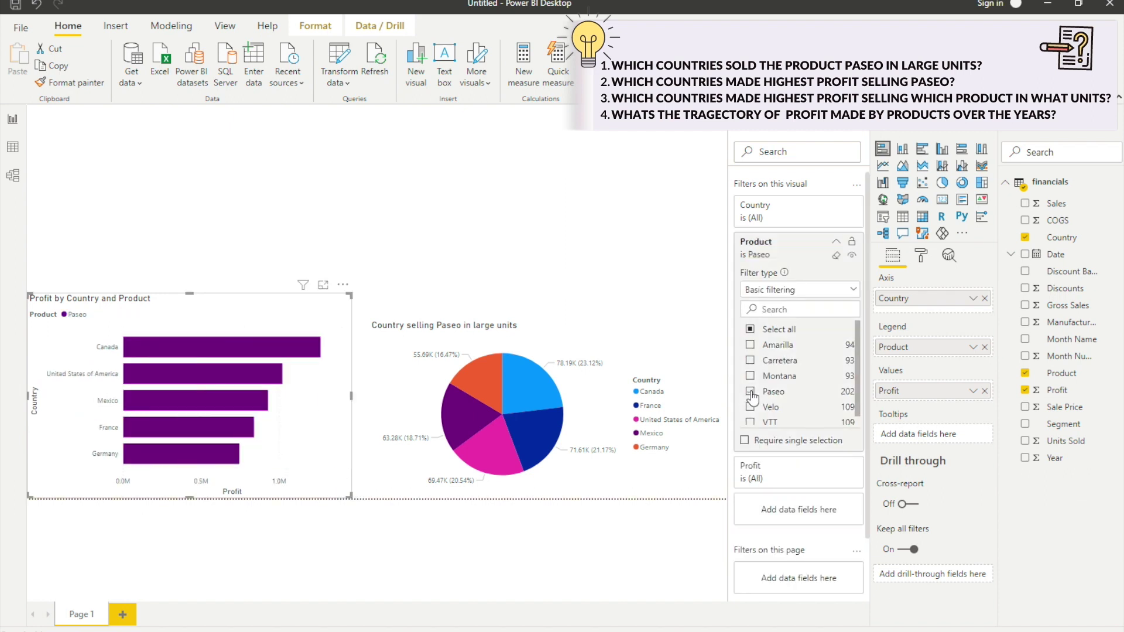
# Step: Add another stacked bar chart above the pie chart with Product as axis and Units Sold and Profit as values
pyautogui.click(182, 206)
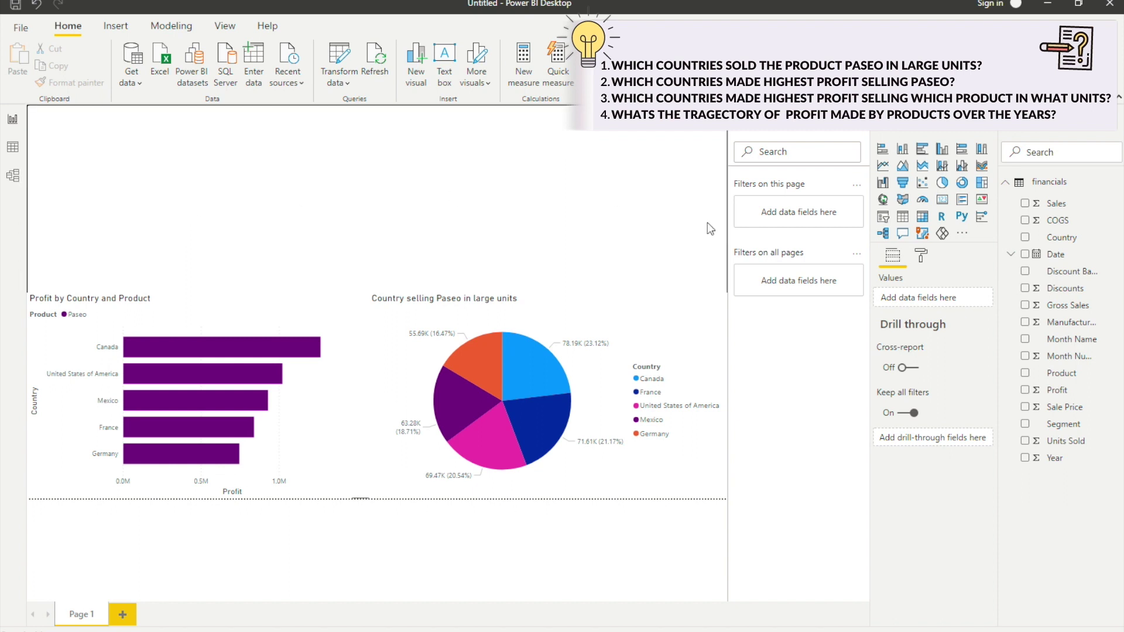
pyautogui.click(883, 148)
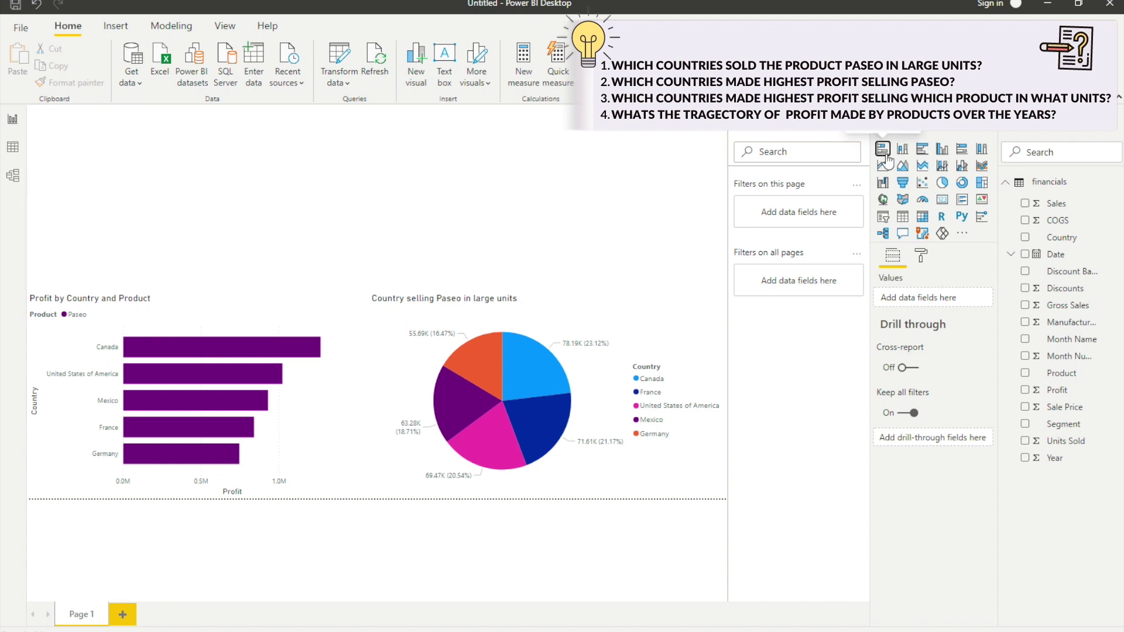
pyautogui.moveTo(153, 143); pyautogui.dragTo(459, 132)
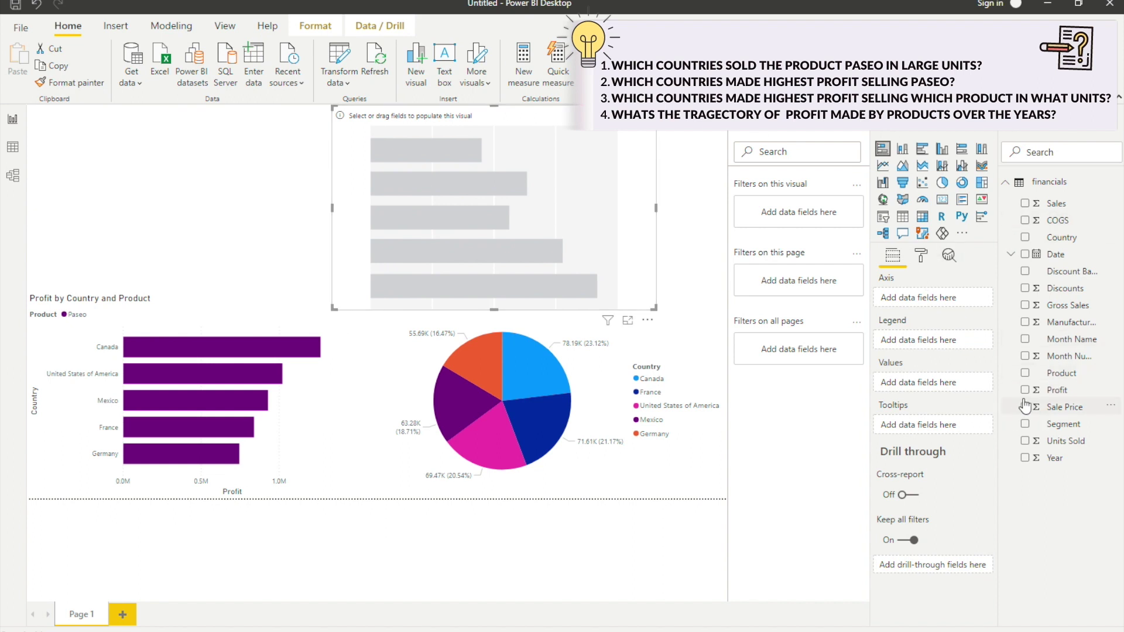
pyautogui.click(1025, 441)
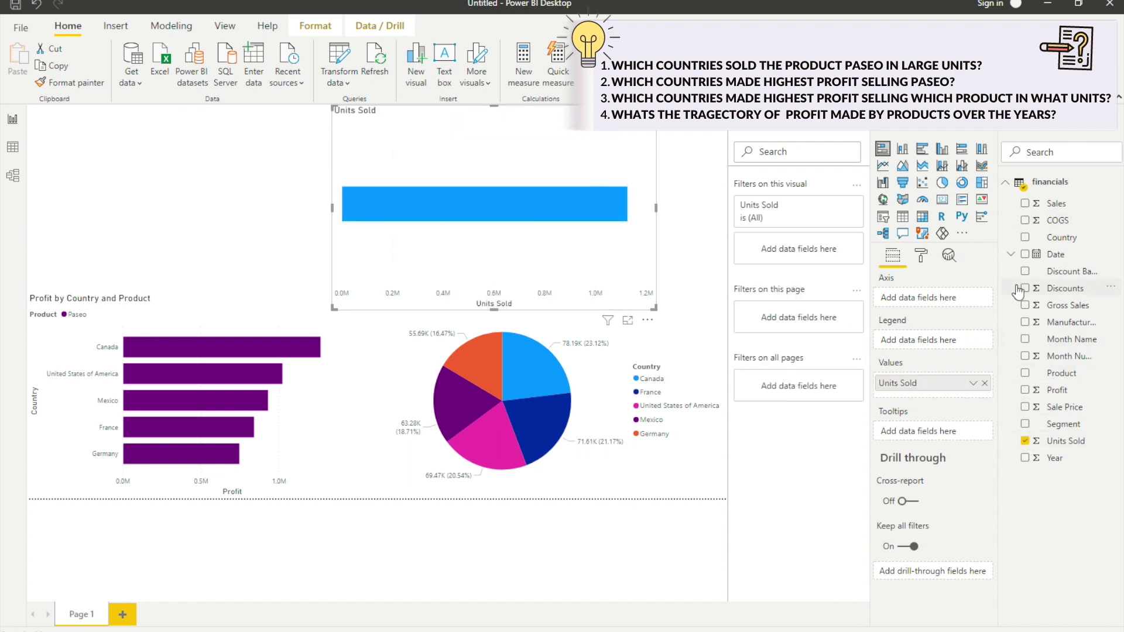
pyautogui.click(1025, 375)
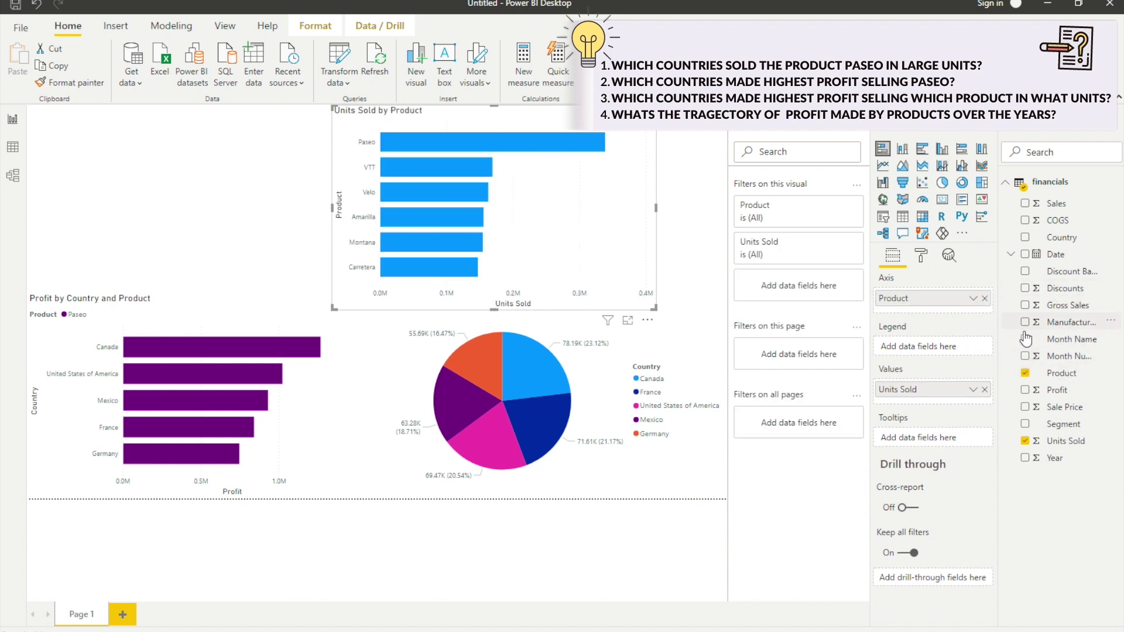
pyautogui.click(1025, 391)
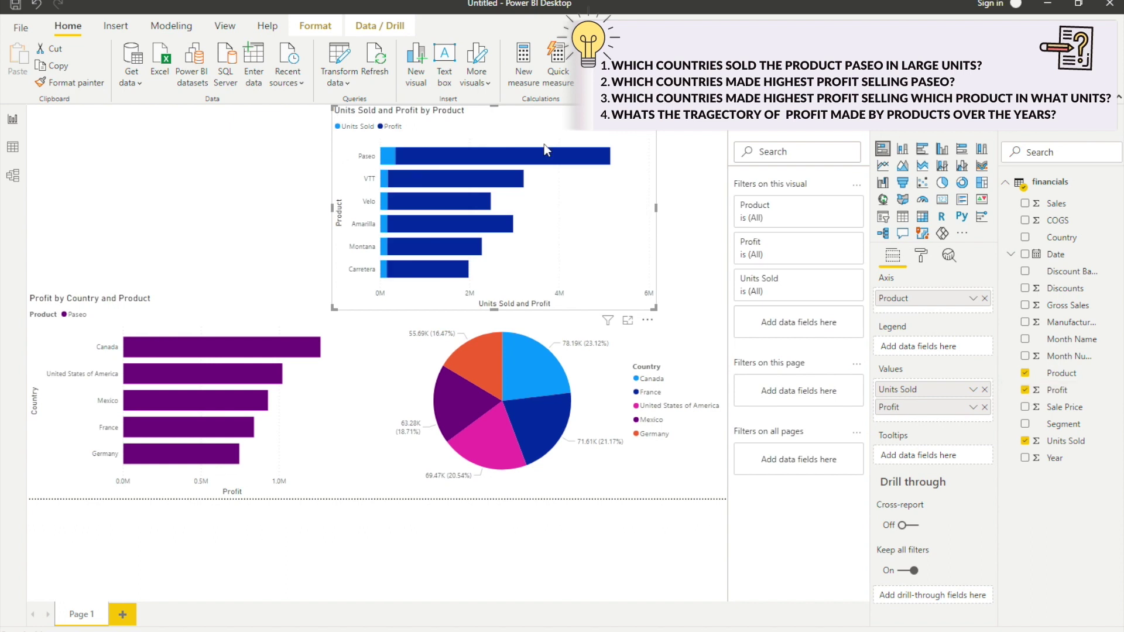
# Step: Convert the Units Sold and Profit chart to a clustered column chart and fit it directly above the pie chart
pyautogui.click(944, 150)
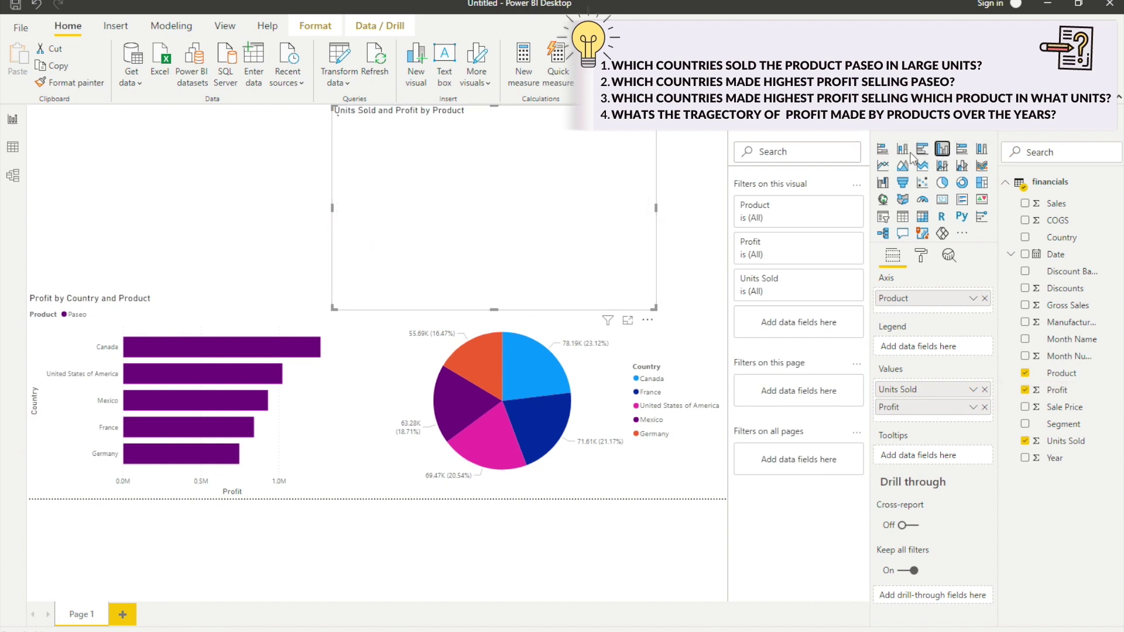
pyautogui.moveTo(475, 117); pyautogui.dragTo(537, 115)
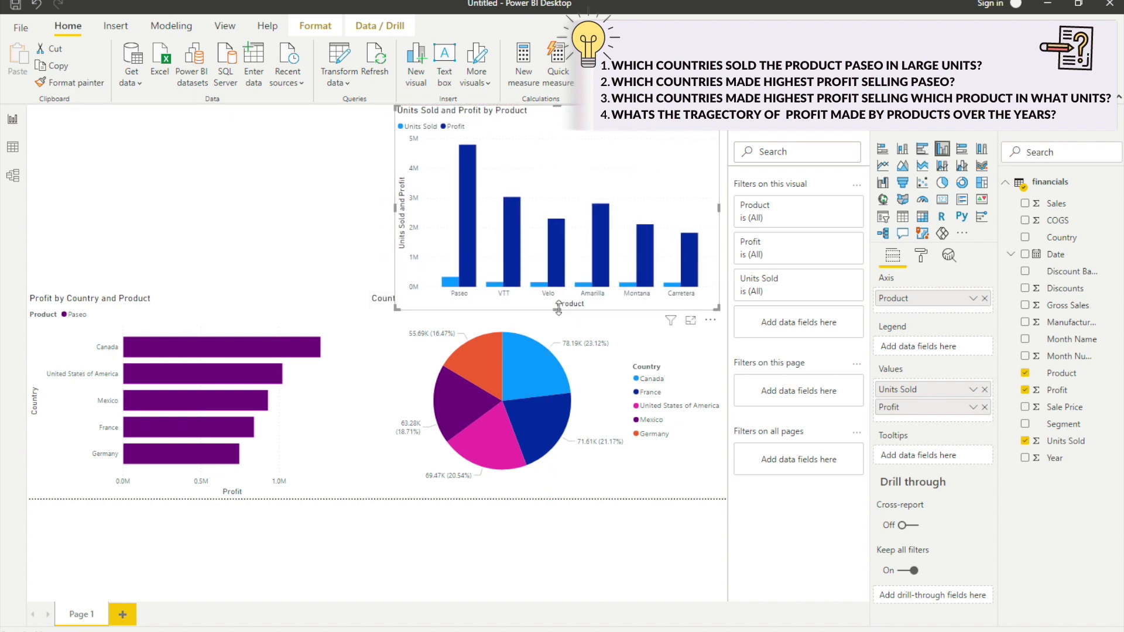
pyautogui.moveTo(556, 310); pyautogui.dragTo(547, 283)
# Step: Build a line chart in the page's upper-left area with Date as axis, Product as legend and Profit as values
pyautogui.click(883, 166)
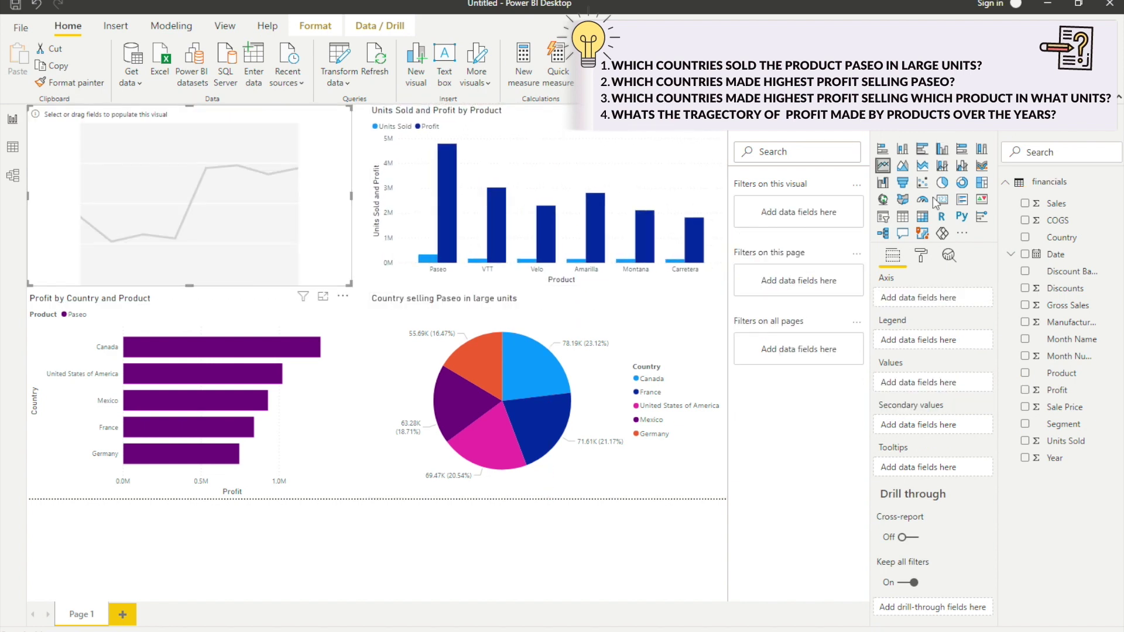
pyautogui.click(883, 152)
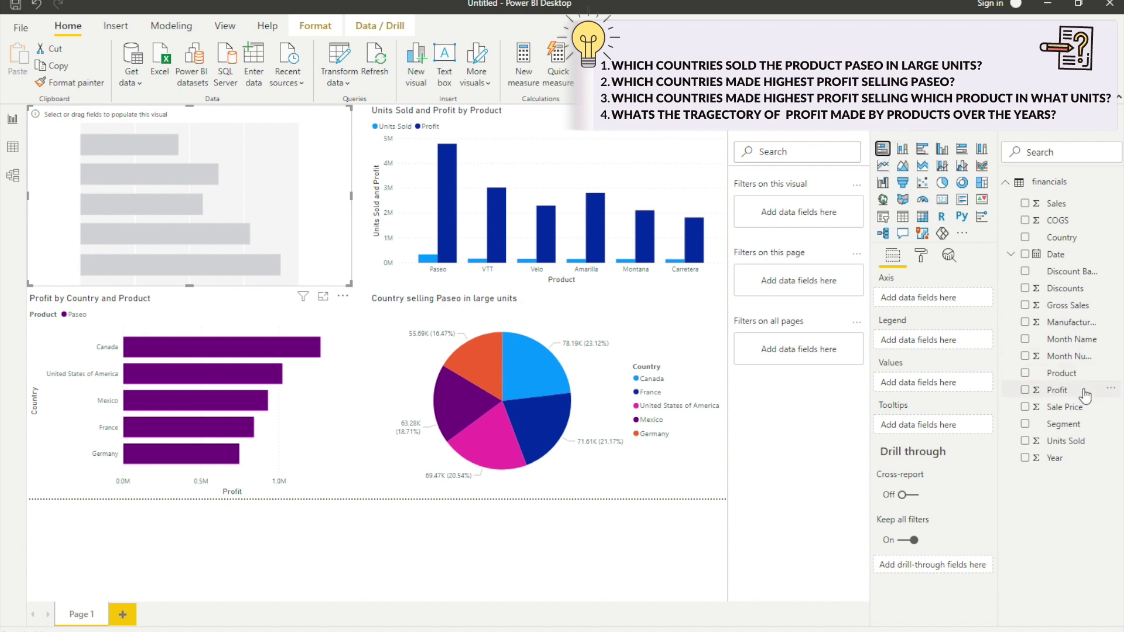
pyautogui.click(1025, 255)
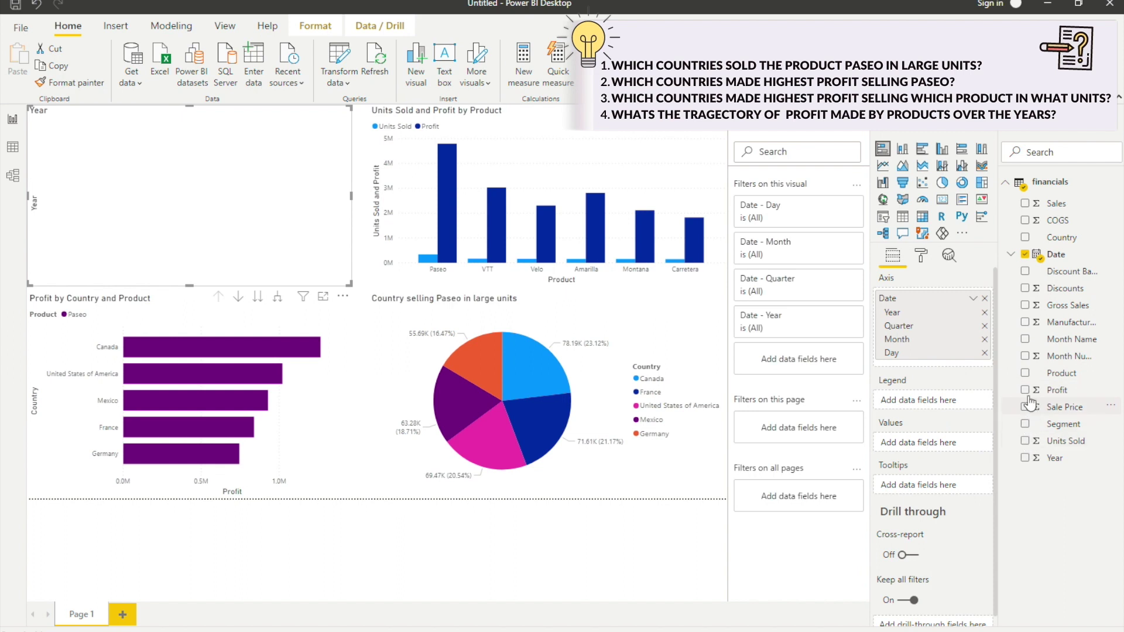
pyautogui.click(1025, 374)
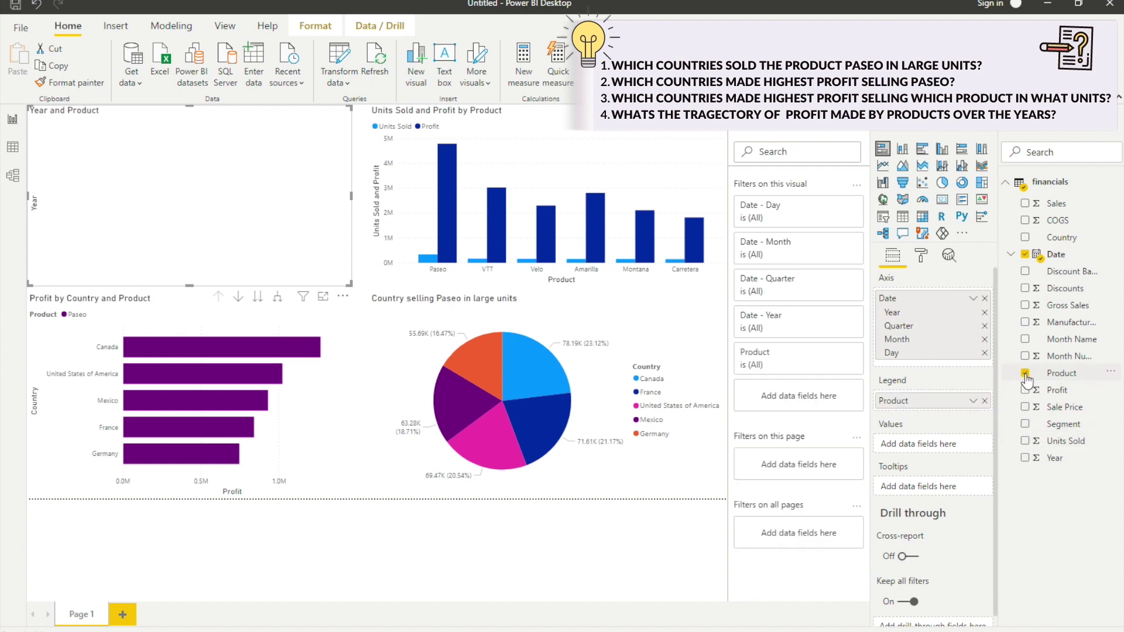
pyautogui.click(1025, 390)
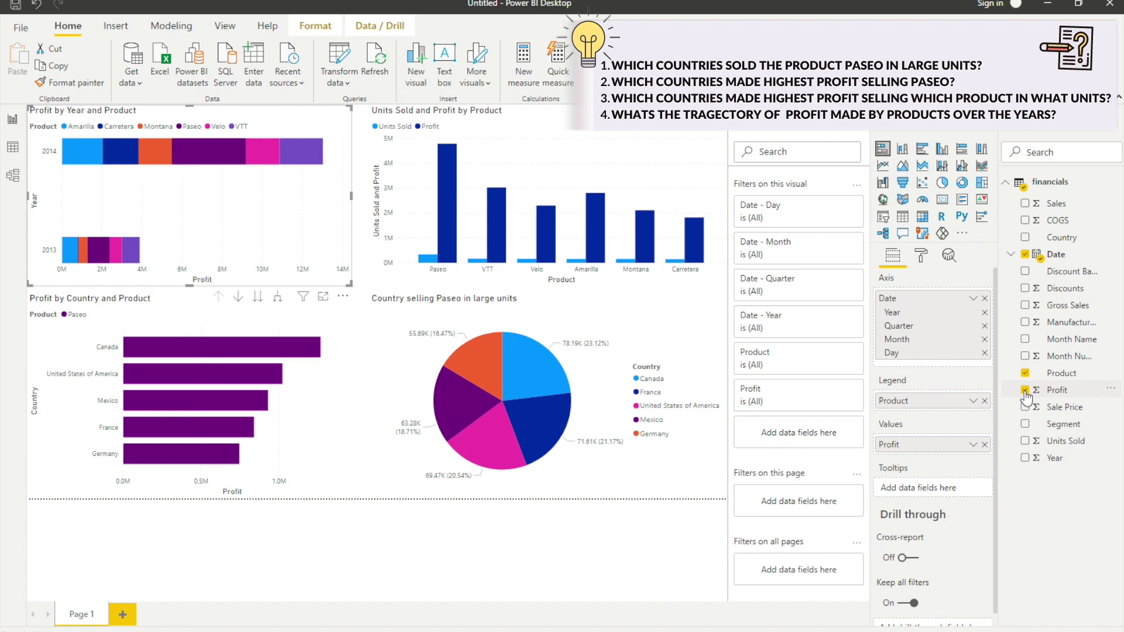
pyautogui.click(890, 168)
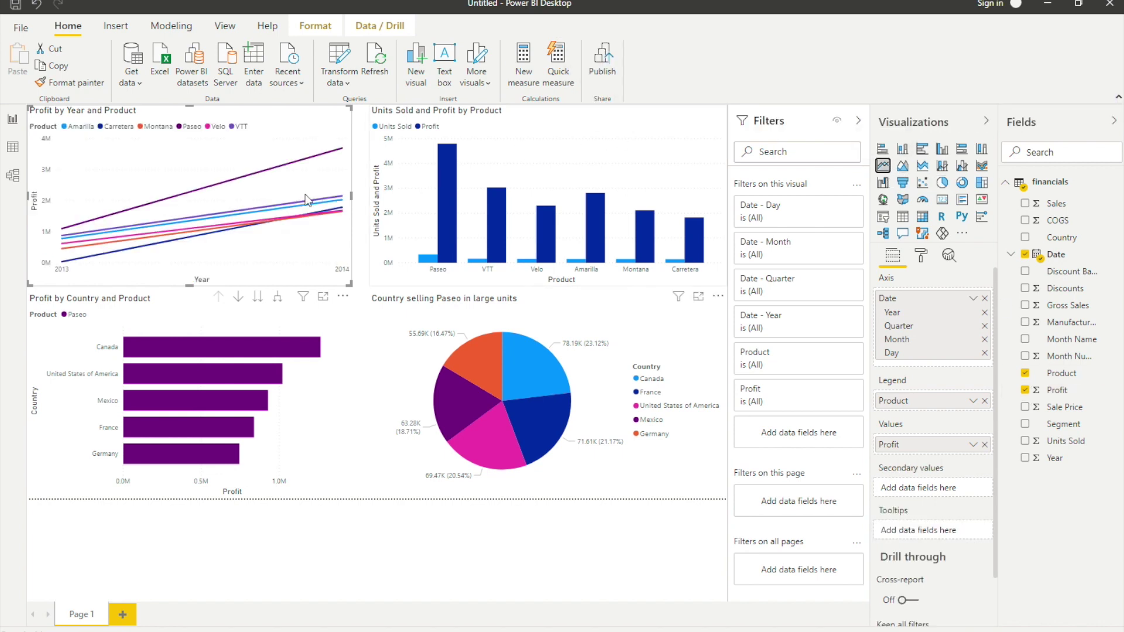
pyautogui.moveTo(321, 205)
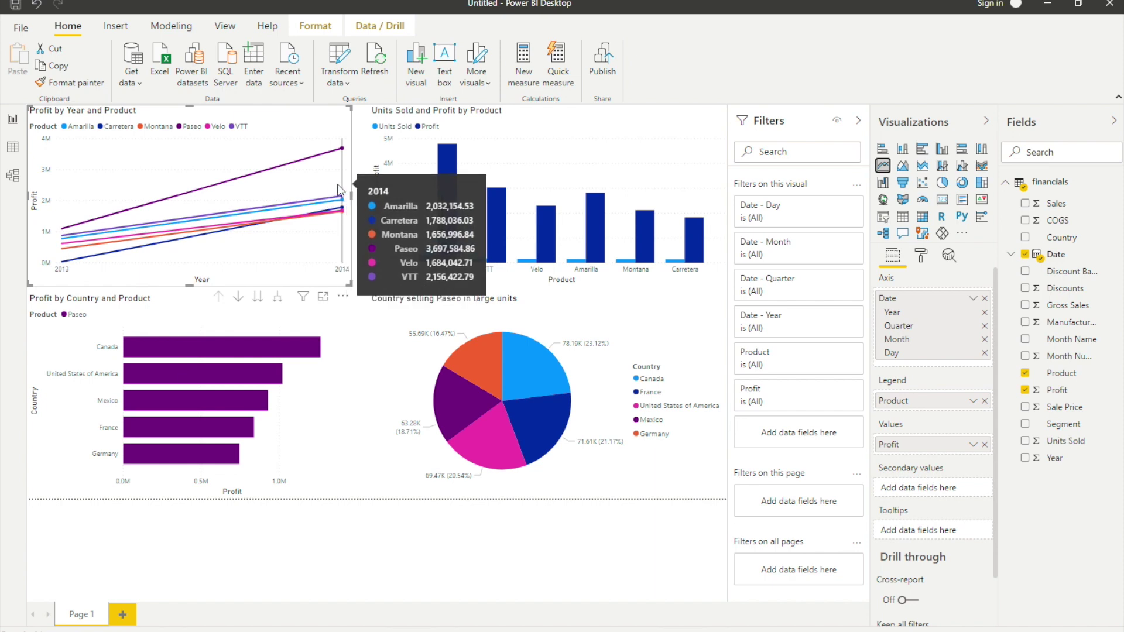
# Step: Collapse the Filters, Visualizations and Fields panes to give the report page more room
pyautogui.click(859, 121)
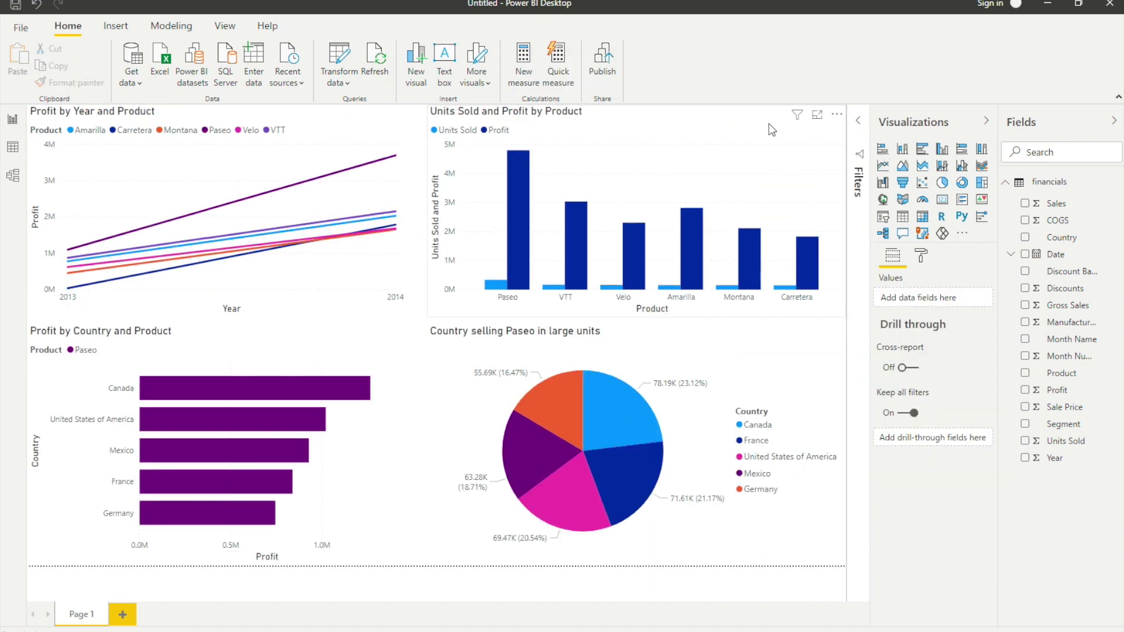
pyautogui.click(917, 123)
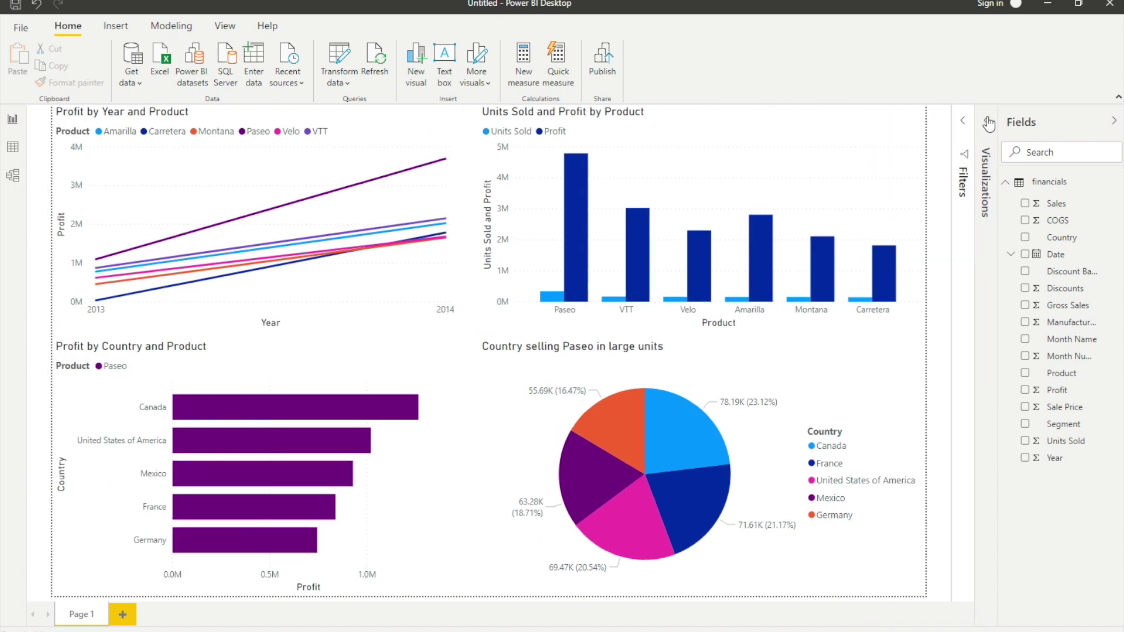
pyautogui.click(1025, 117)
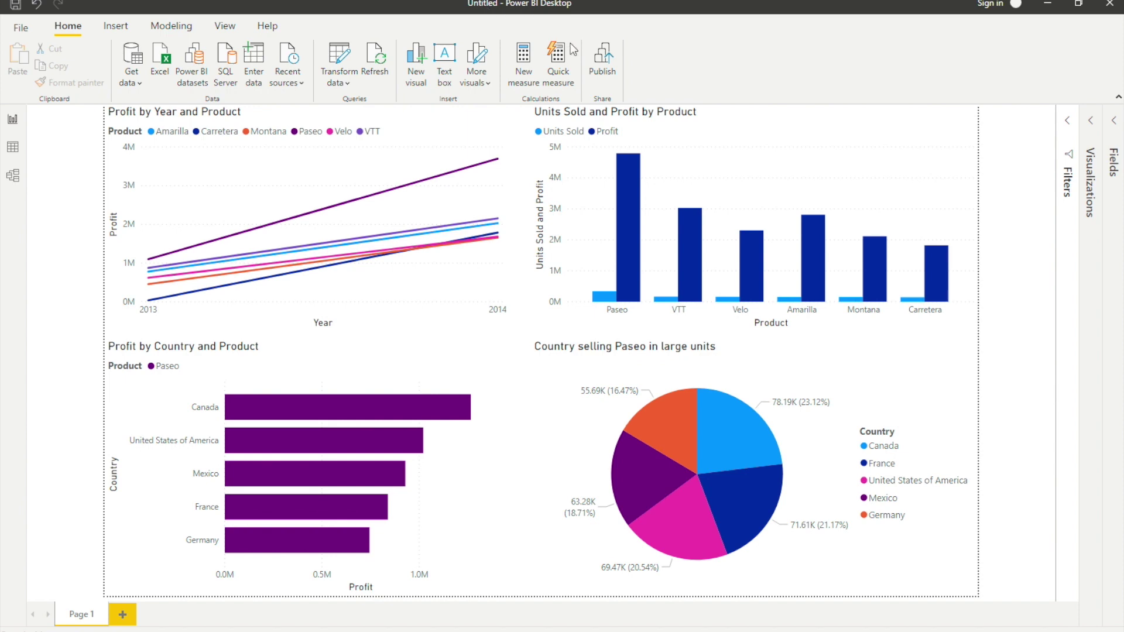
# Step: Publish the report and switch to the Power BI website in the browser to sign in
pyautogui.click(600, 64)
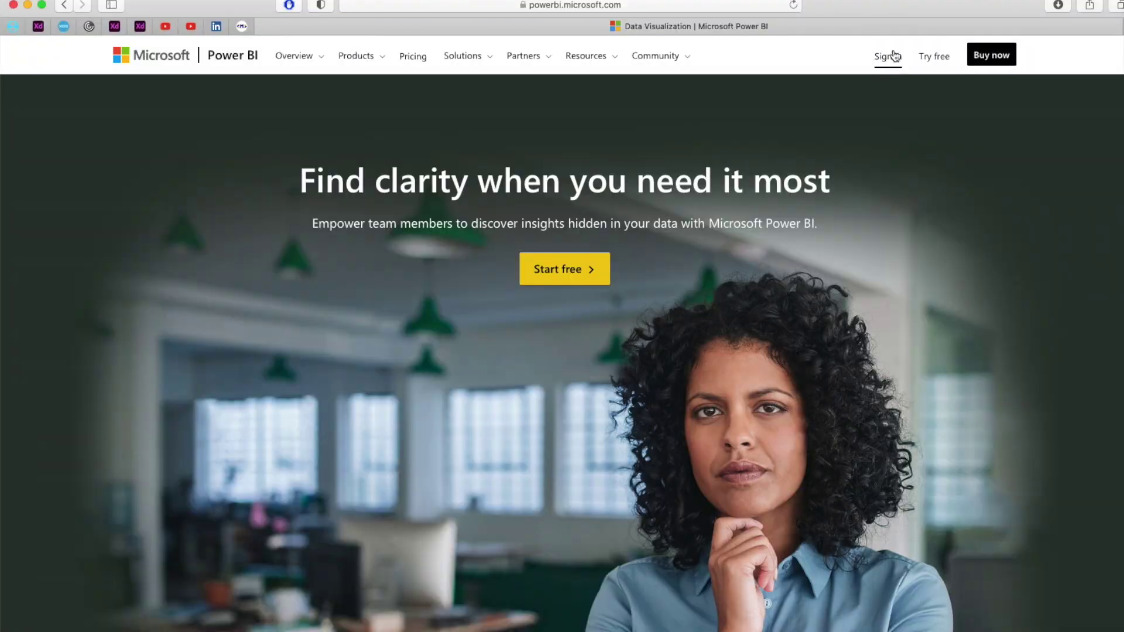
pyautogui.click(893, 56)
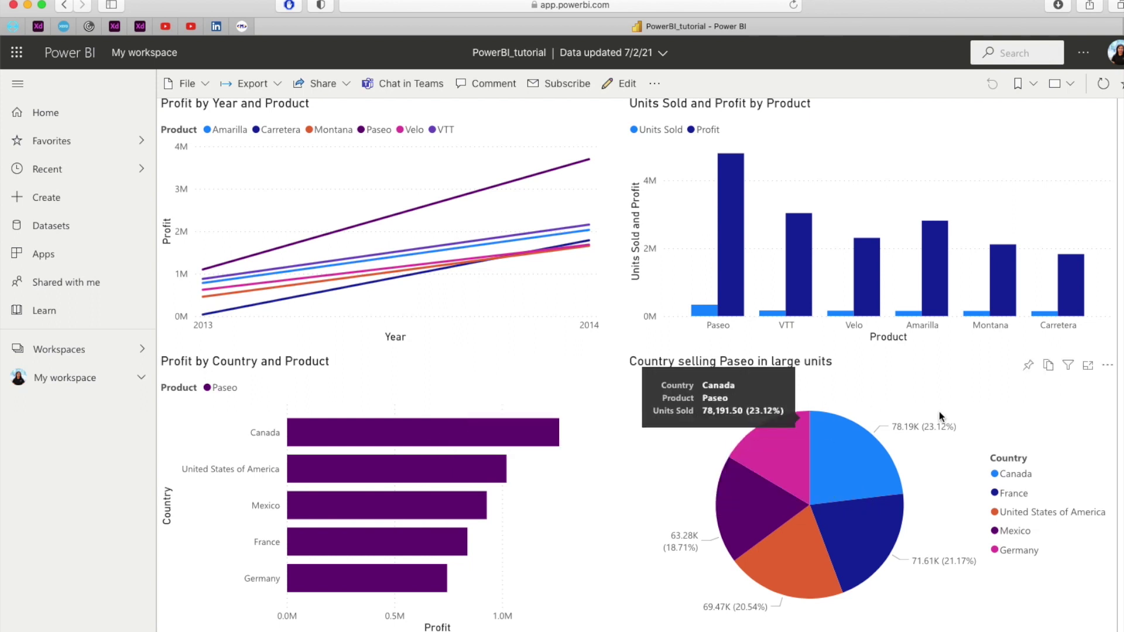
# Step: Examine the published report's cross-highlighting for the Canada pie slice and its file, export, share and embed options
pyautogui.click(848, 468)
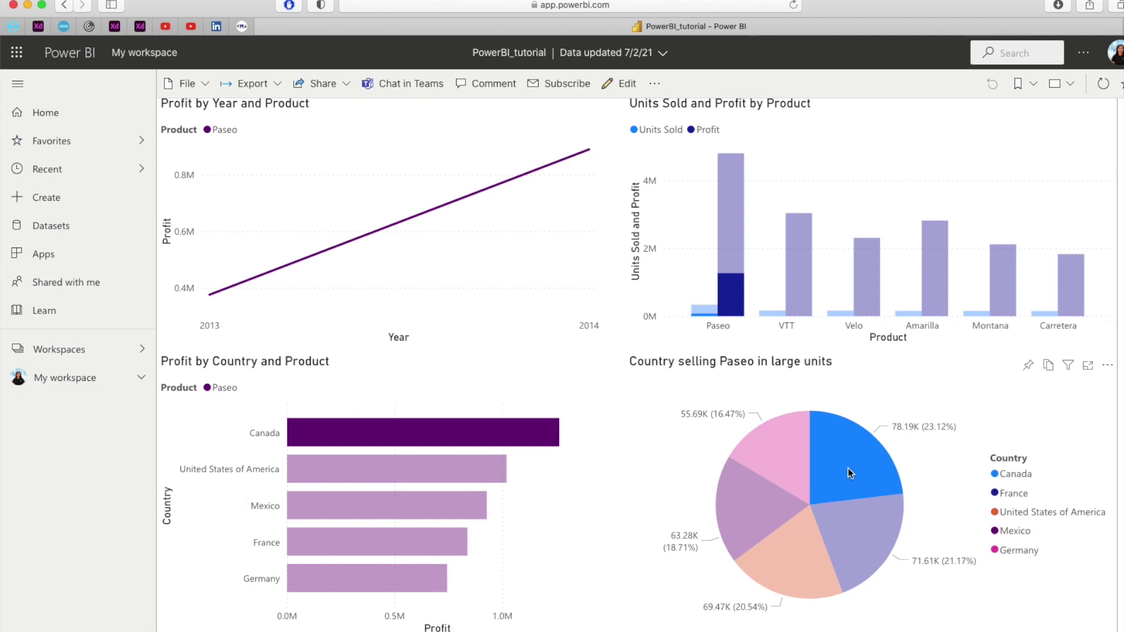
pyautogui.click(848, 468)
pyautogui.click(188, 85)
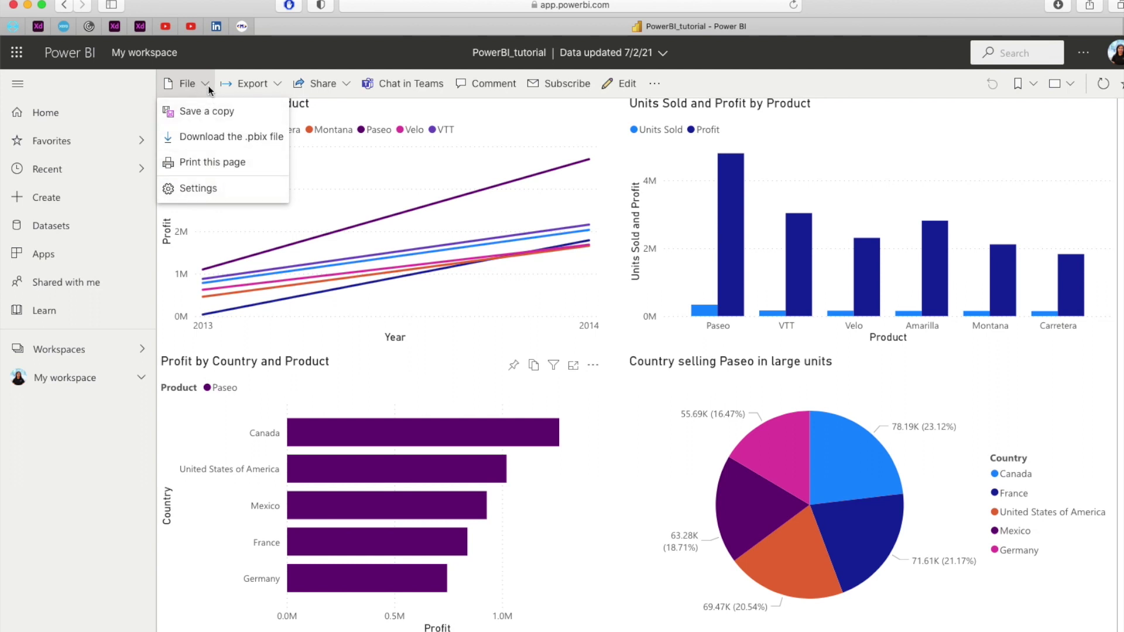
pyautogui.click(209, 85)
pyautogui.click(268, 86)
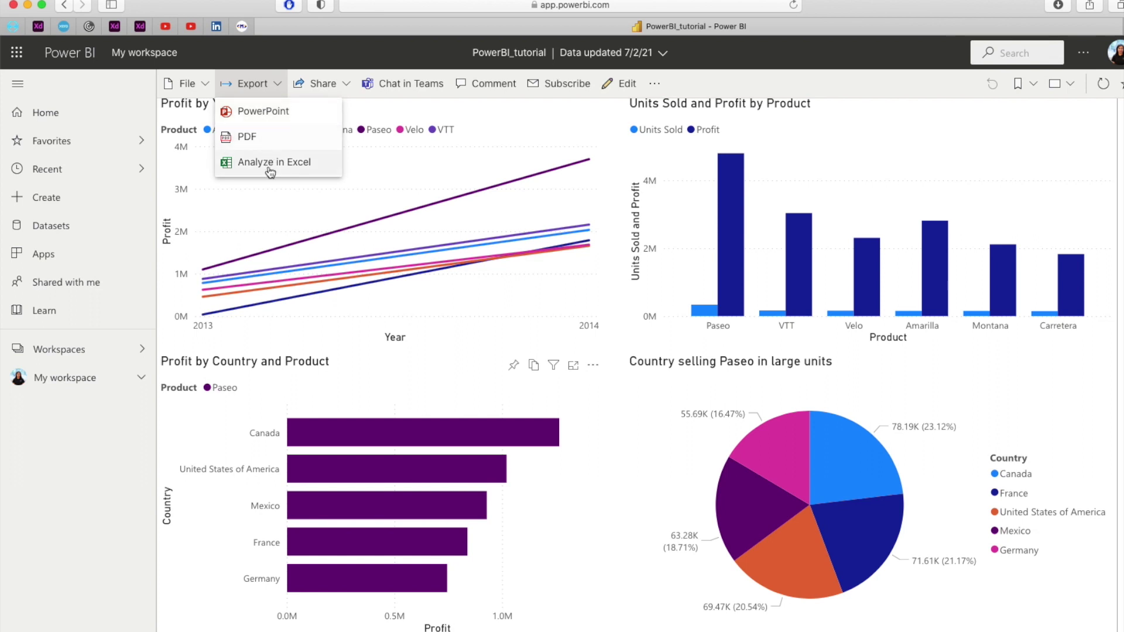
pyautogui.click(338, 87)
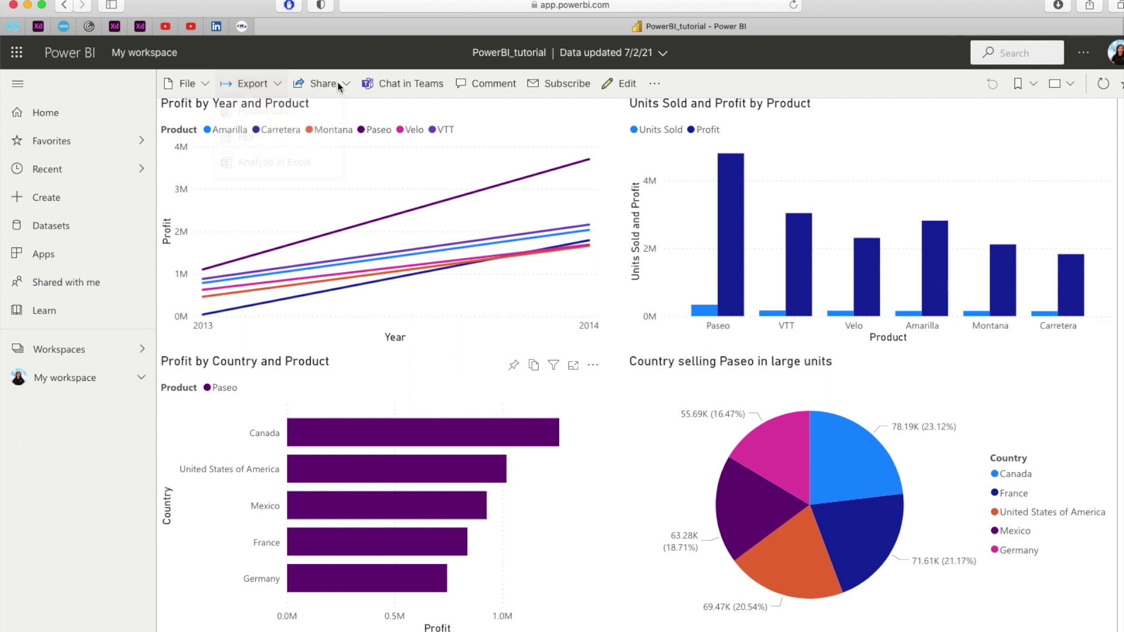
pyautogui.click(339, 86)
pyautogui.moveTo(344, 146)
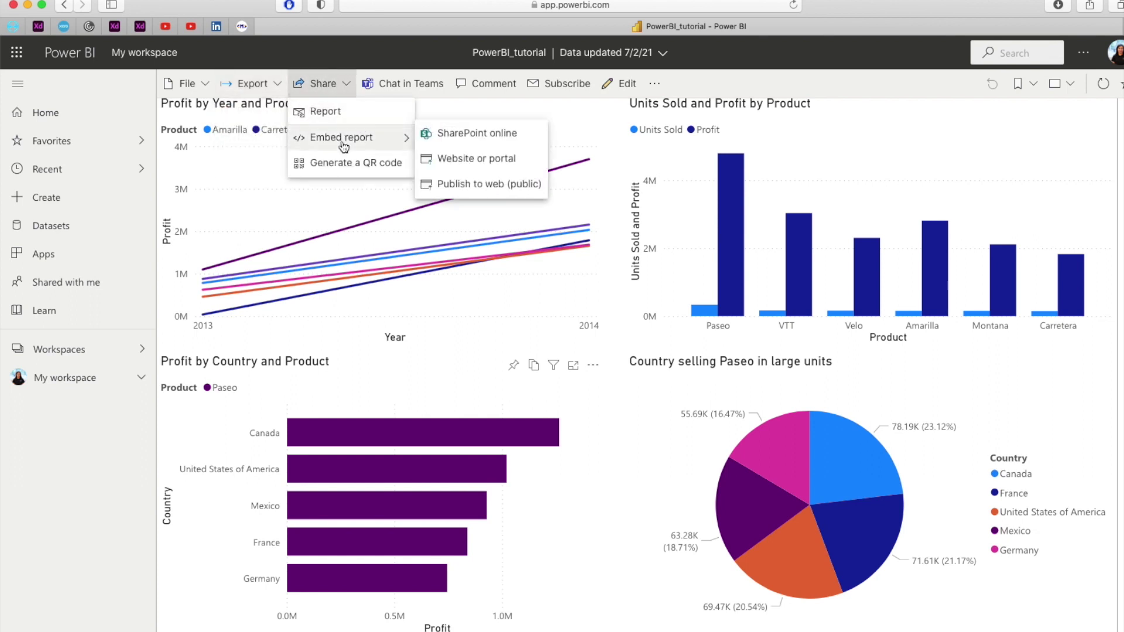